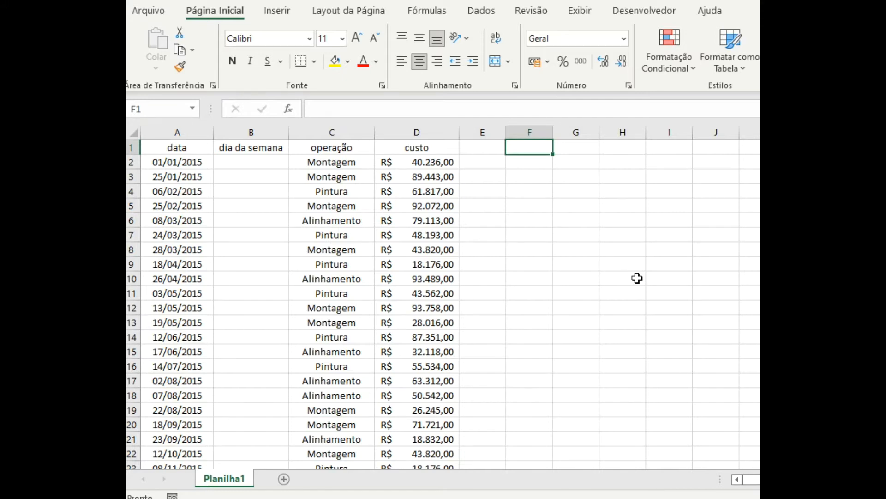
Step: Examine the table's date, weekday, operation and cost columns and the number formats available for cell B2
left_click_drag(173, 205, 421, 210)
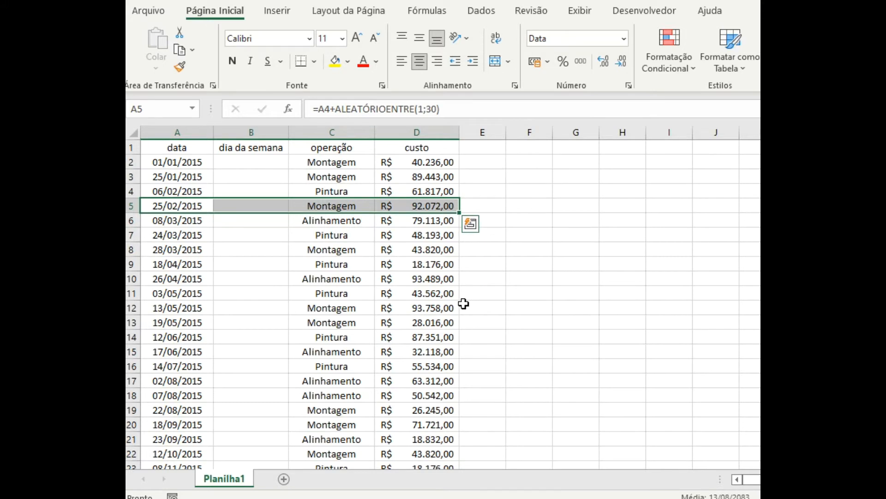
left_click(532, 147)
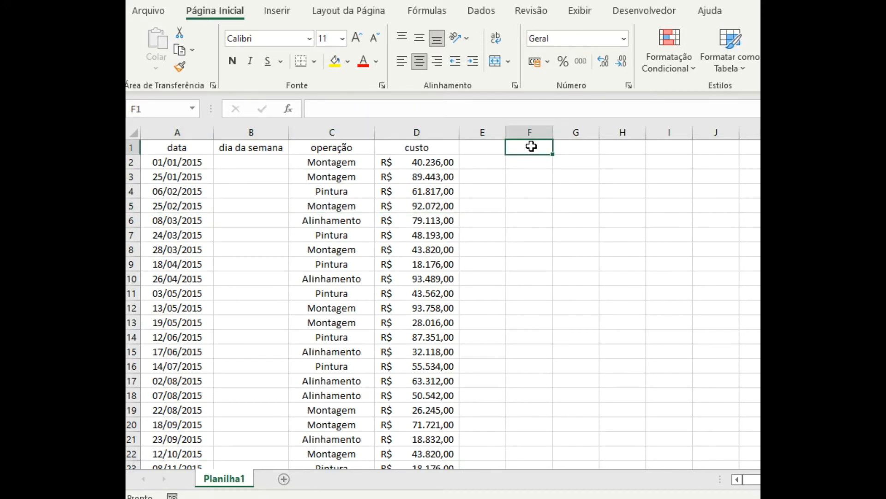
left_click(272, 169)
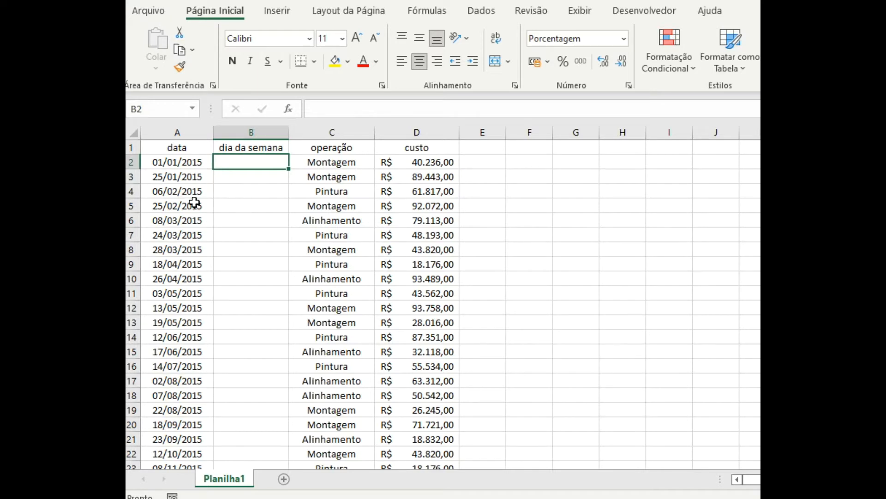
left_click_drag(159, 192, 403, 191)
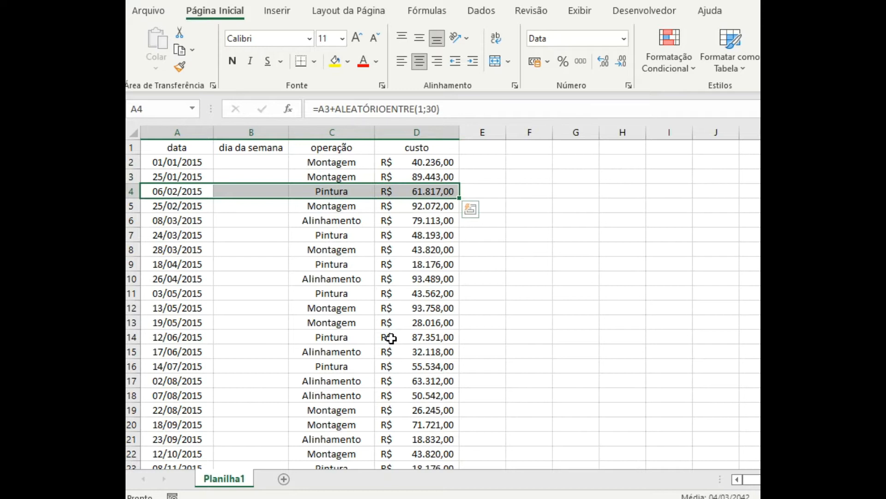
left_click(529, 146)
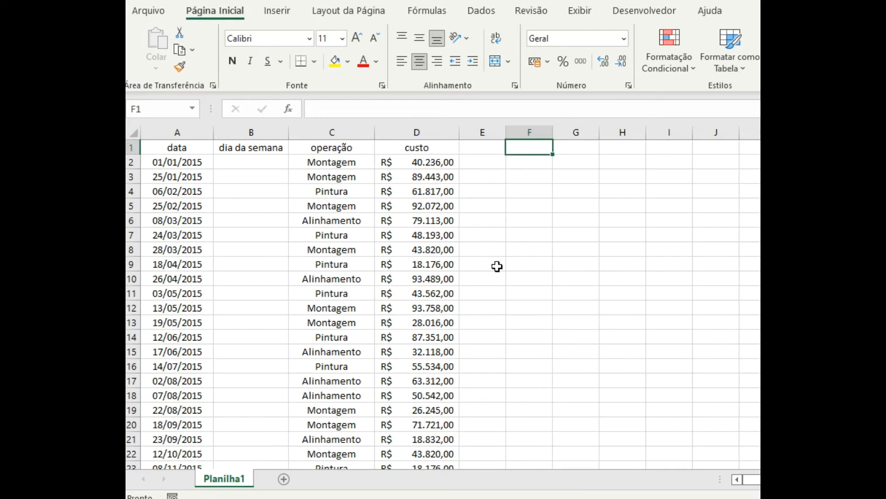
left_click(159, 161)
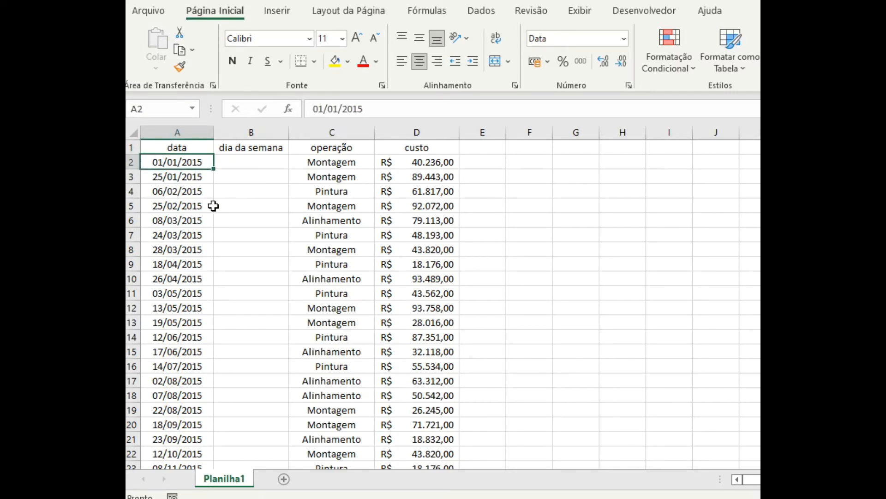
left_click(238, 167)
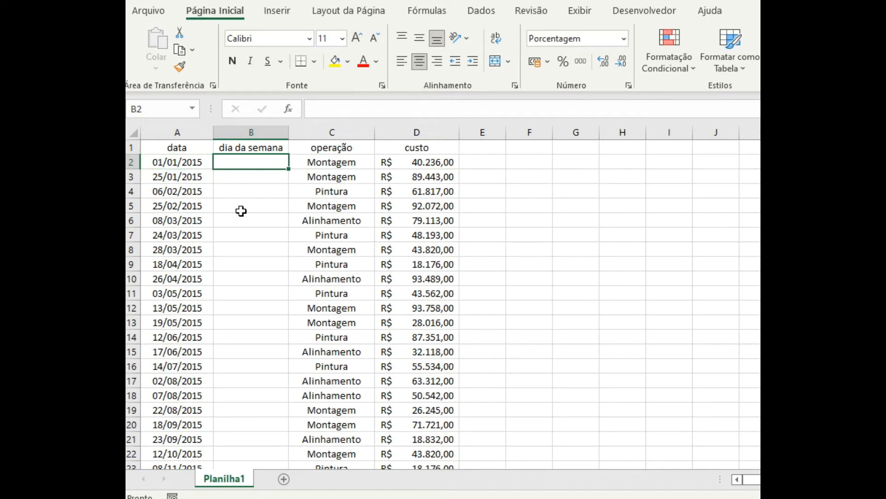
left_click(625, 36)
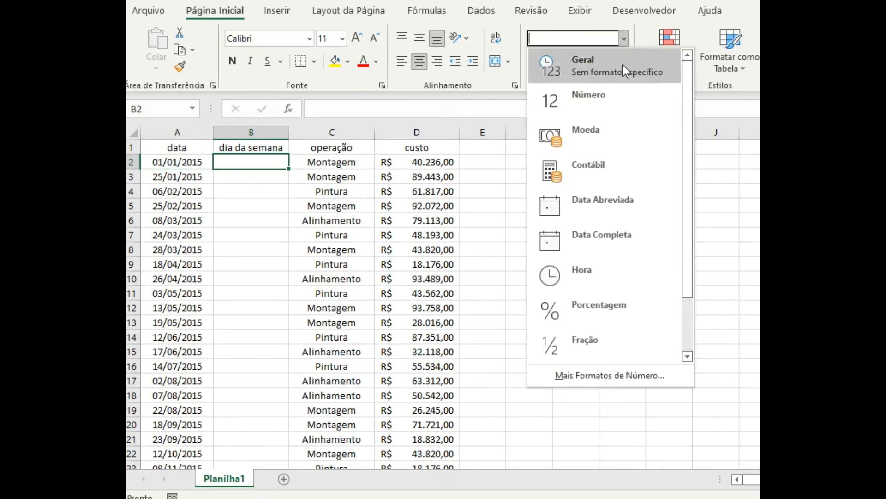
left_click(498, 343)
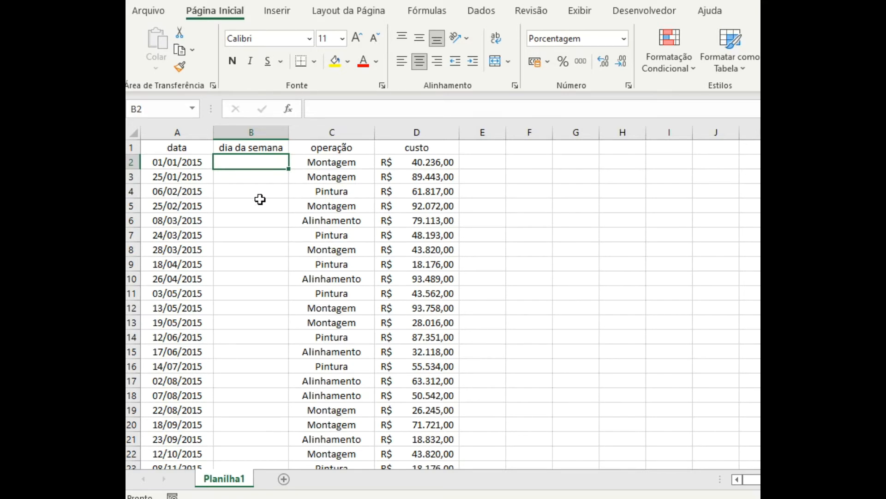
Step: Enter the formula =TEXTO(A2;"dddd") in cell B2 to get the weekday name of the date in A2
double_click(263, 163)
type("=tex")
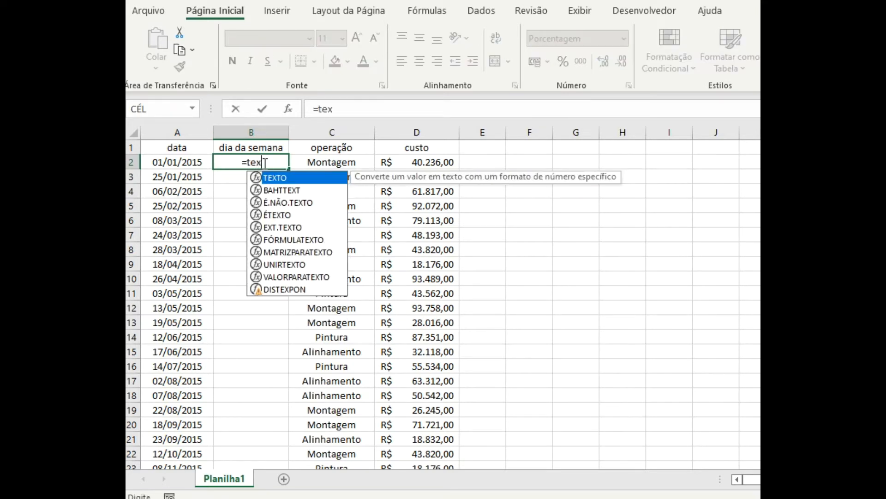
key("Tab")
left_click(178, 162)
type(";")
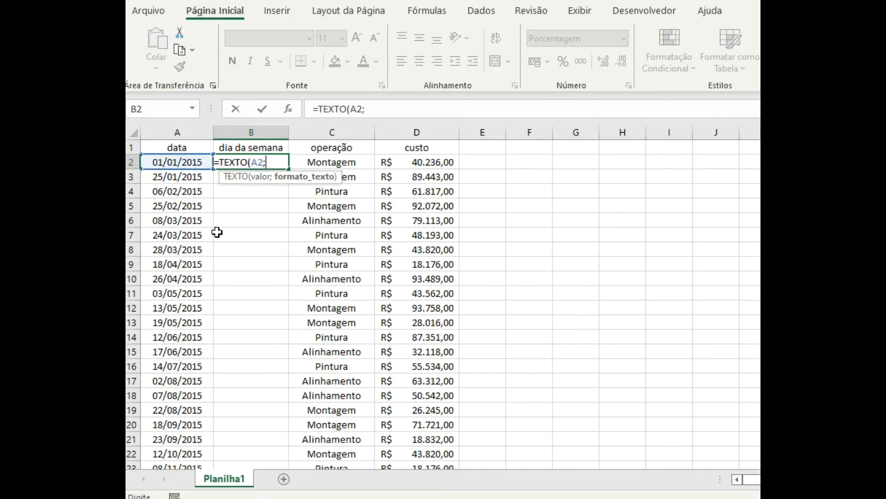
type("\"dddd")
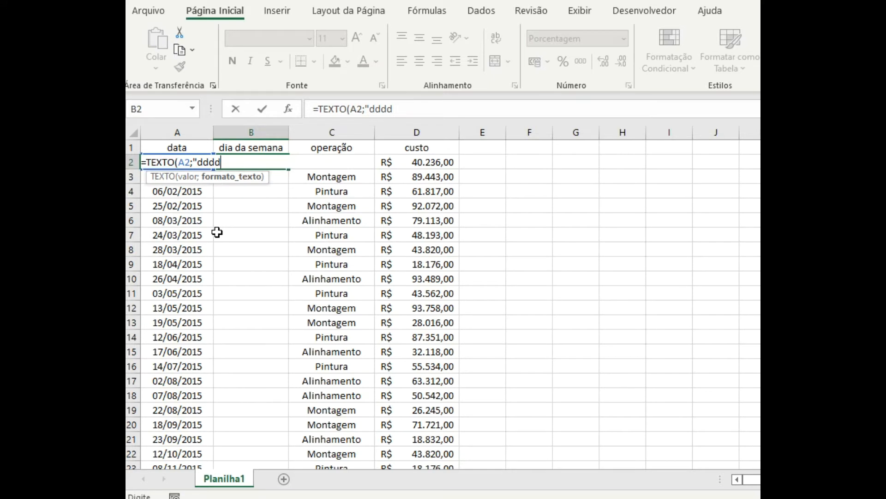
type("\"")
key("Return")
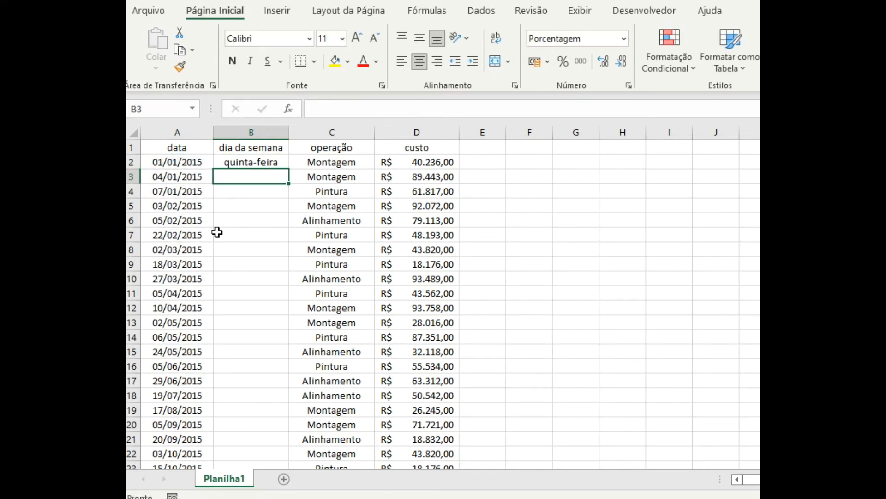
Step: Check the weekday in B2 against its date in A2 and look over the other dates in column A
left_click(235, 160)
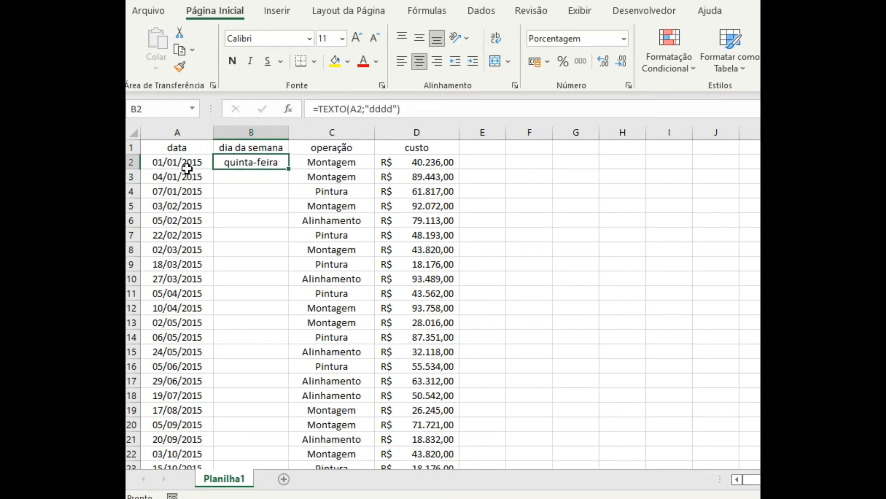
left_click(185, 165)
left_click(274, 167)
left_click(189, 177)
left_click(186, 207)
left_click(181, 252)
left_click(178, 296)
left_click(184, 221)
left_click(185, 178)
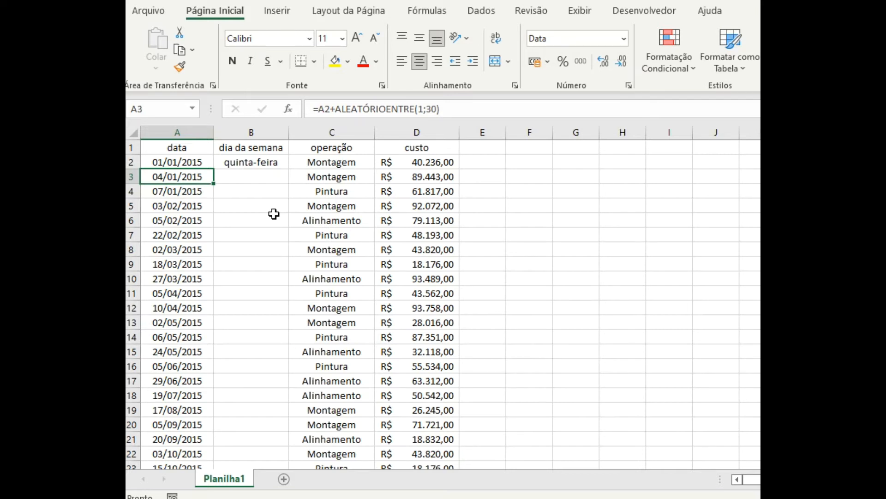
Step: Fill the weekday formula from B2 down the whole dia da semana column
left_click(281, 162)
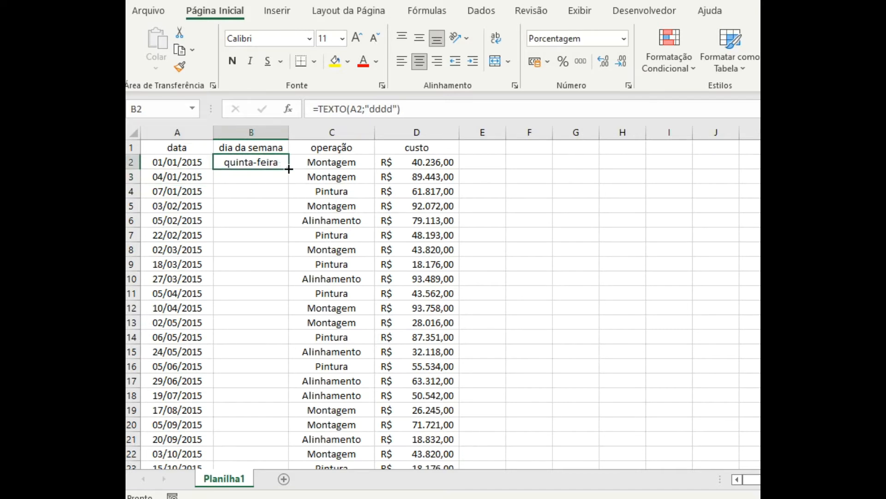
double_click(289, 169)
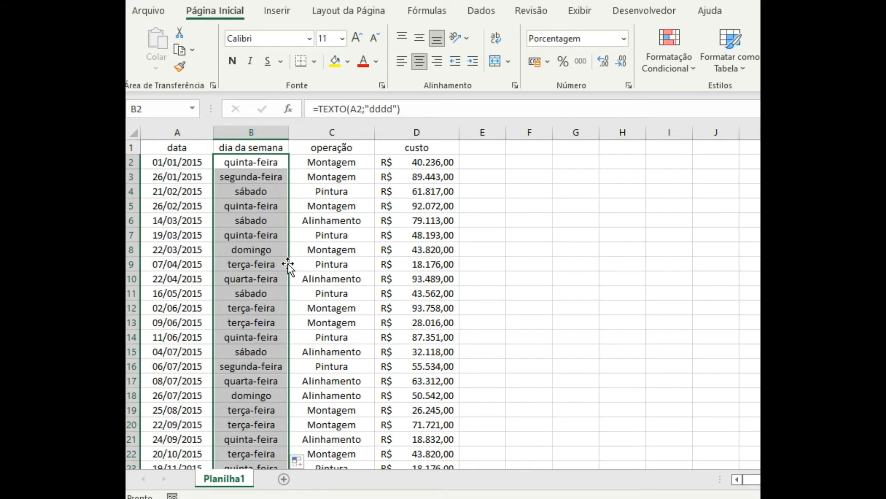
left_click(329, 208)
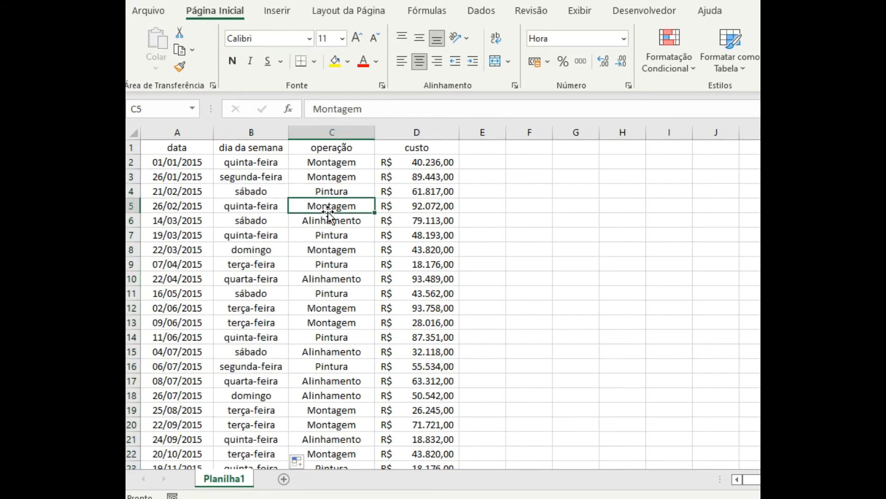
left_click(242, 193)
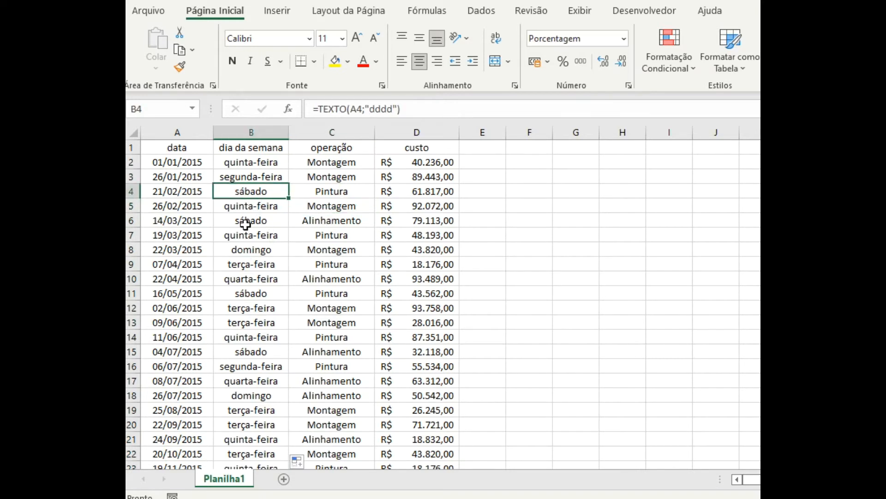
left_click(256, 252)
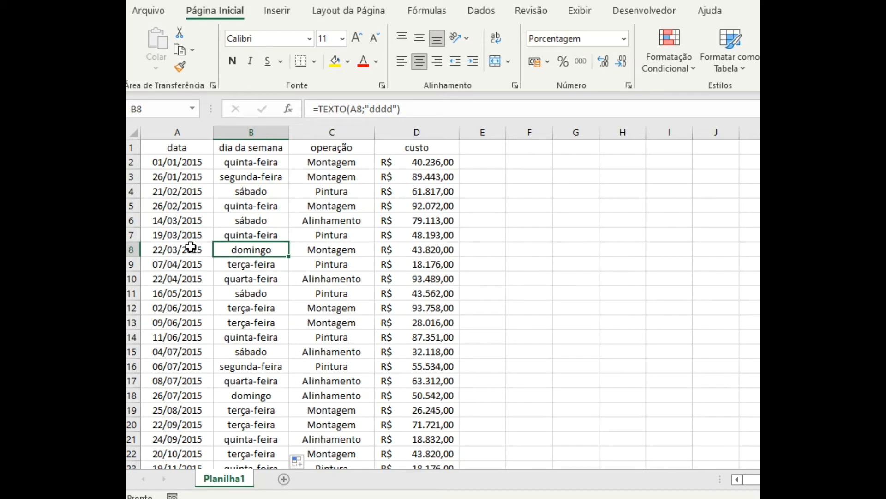
left_click_drag(175, 249, 404, 249)
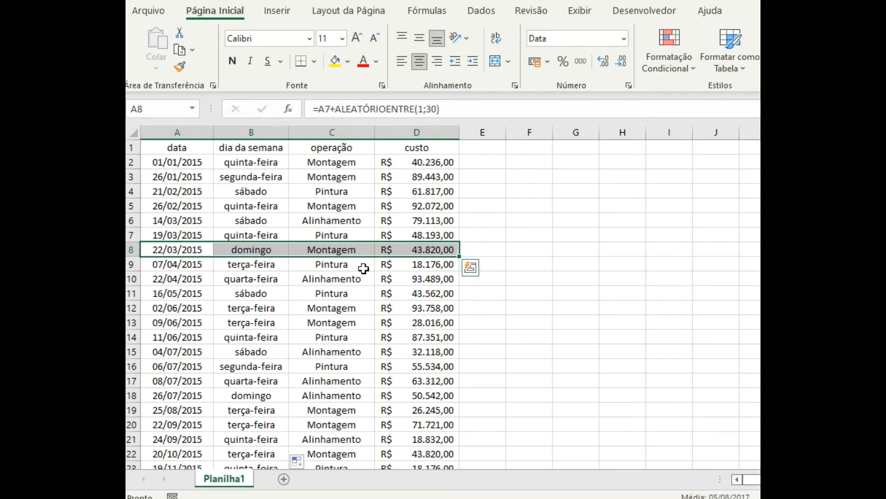
left_click_drag(170, 222, 435, 221)
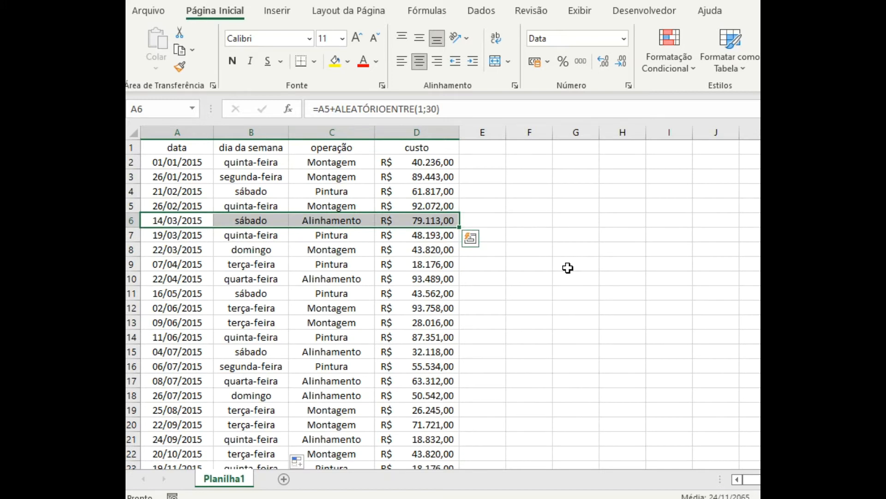
Step: Select the whole table from A1 and create a new conditional formatting rule that uses a formula to determine the cells
left_click(194, 146)
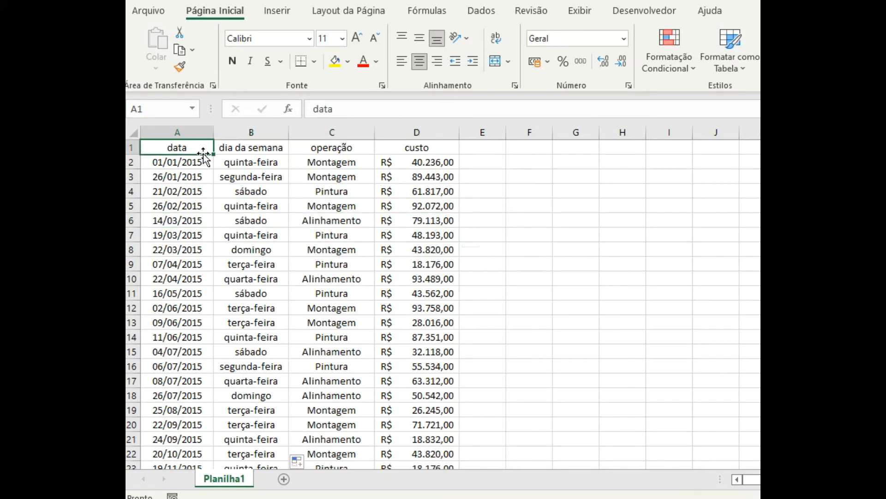
key("ctrl+shift+End")
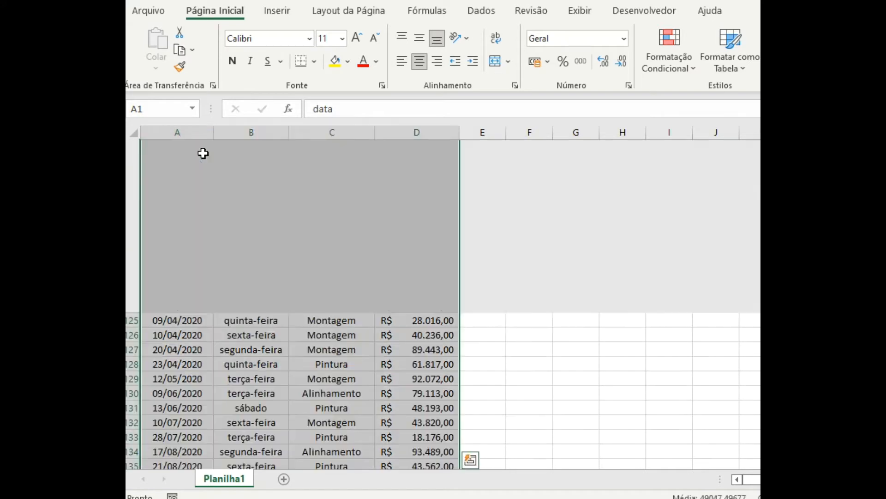
scroll(391, 218, "up", 20)
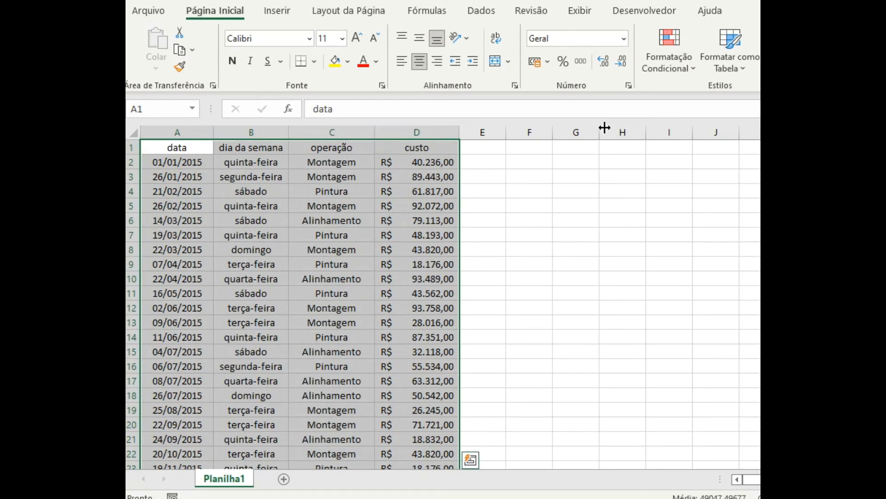
left_click(677, 70)
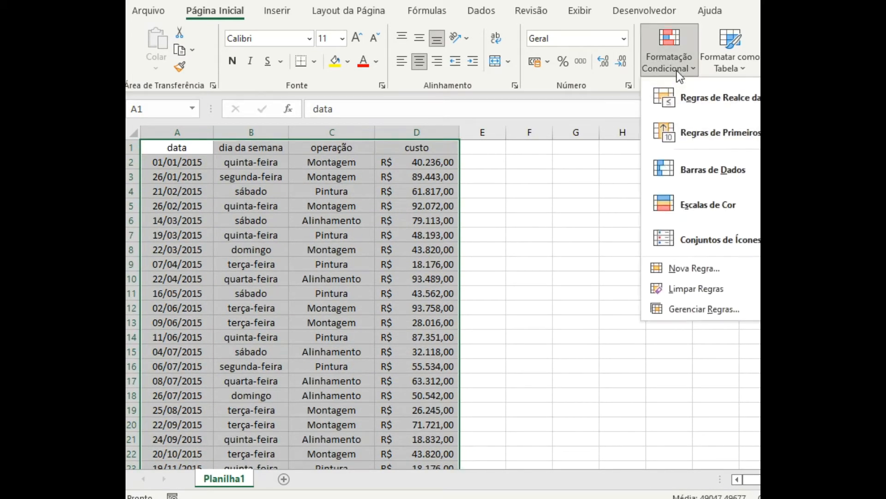
left_click(682, 270)
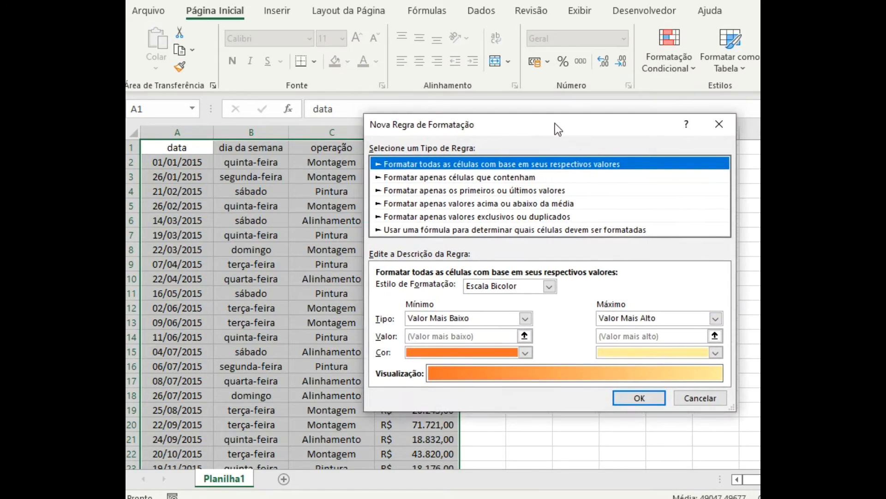
left_click_drag(556, 124, 566, 151)
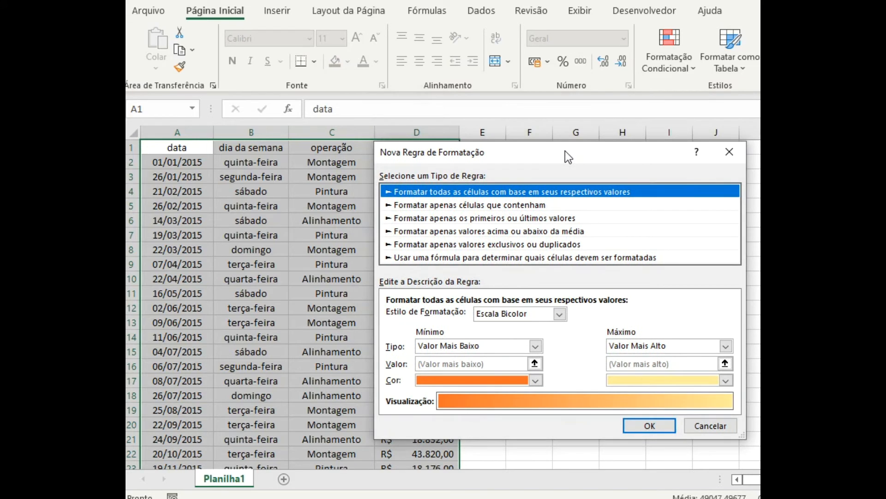
left_click(409, 256)
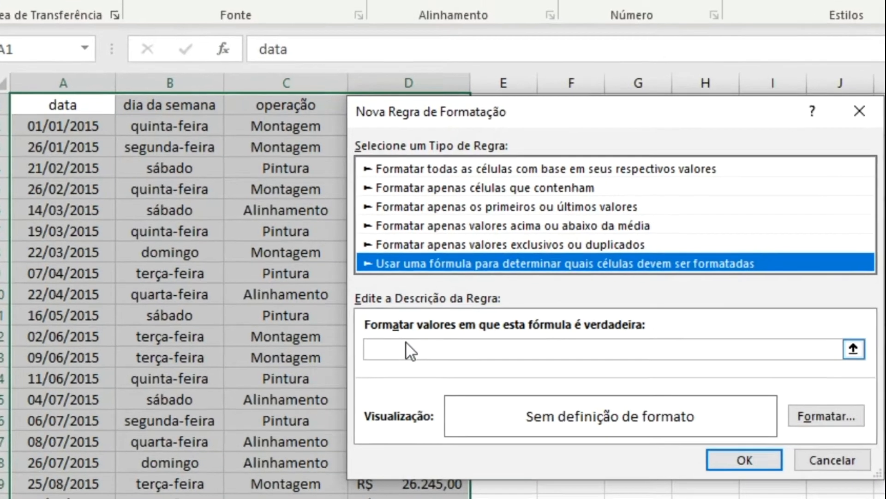
Step: Enter =$B1="sábado" as the rule's formula, keeping only the column of the weekday reference absolute
left_click(414, 316)
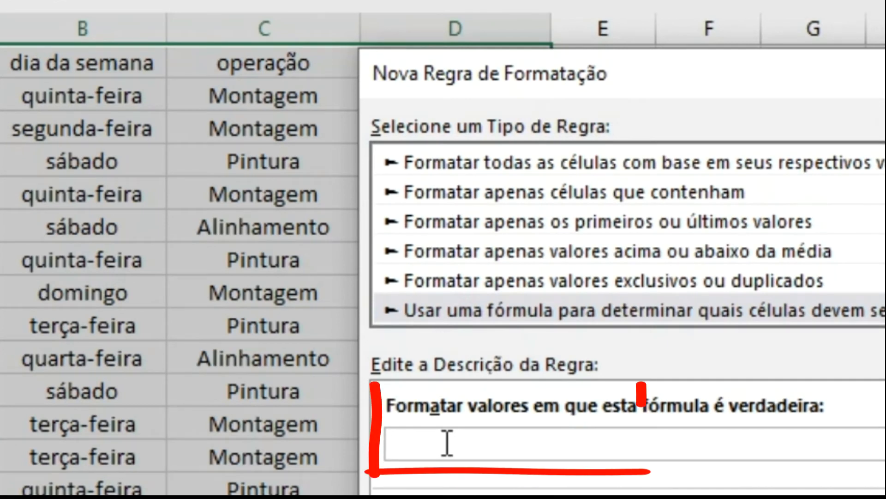
type("=")
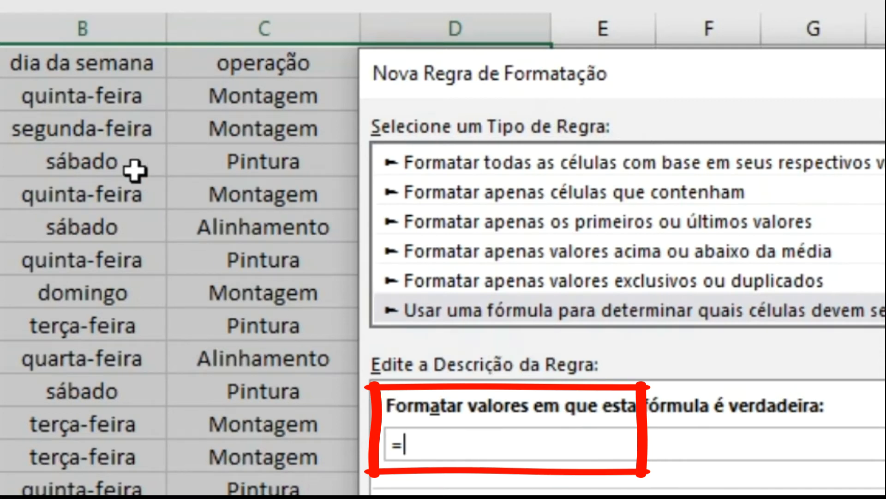
left_click(72, 69)
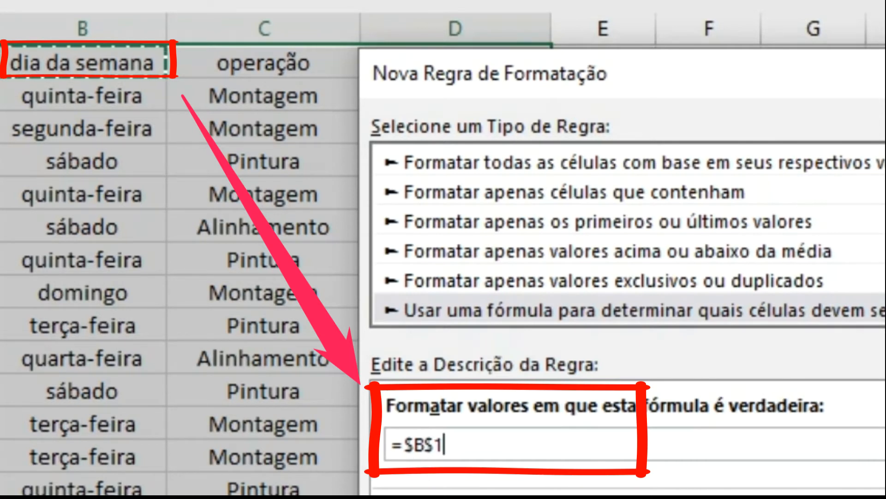
left_click(435, 445)
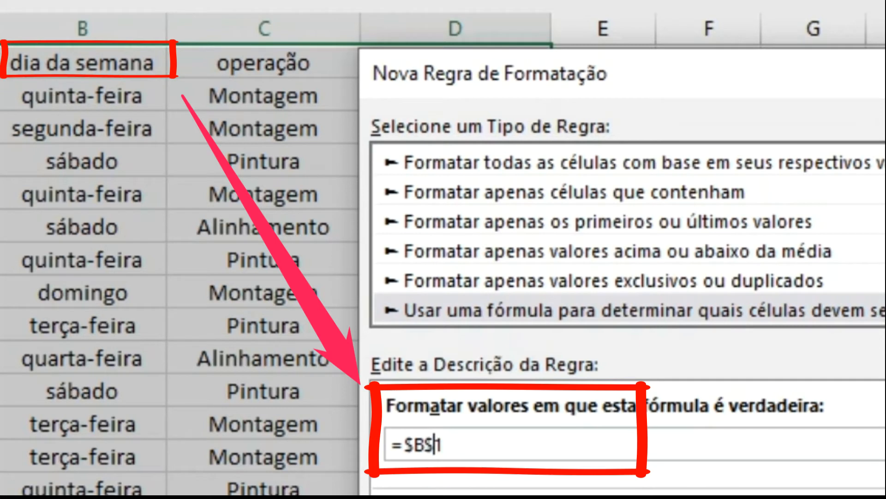
key("BackSpace")
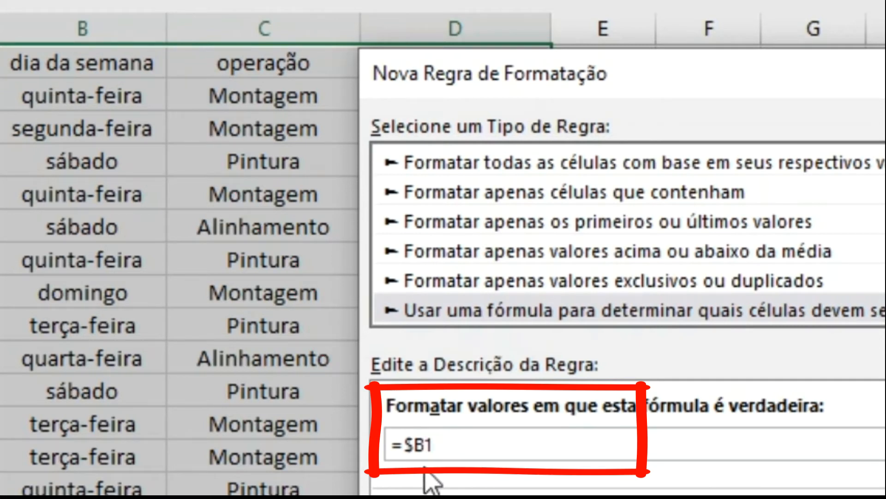
left_click(470, 441)
type("=")
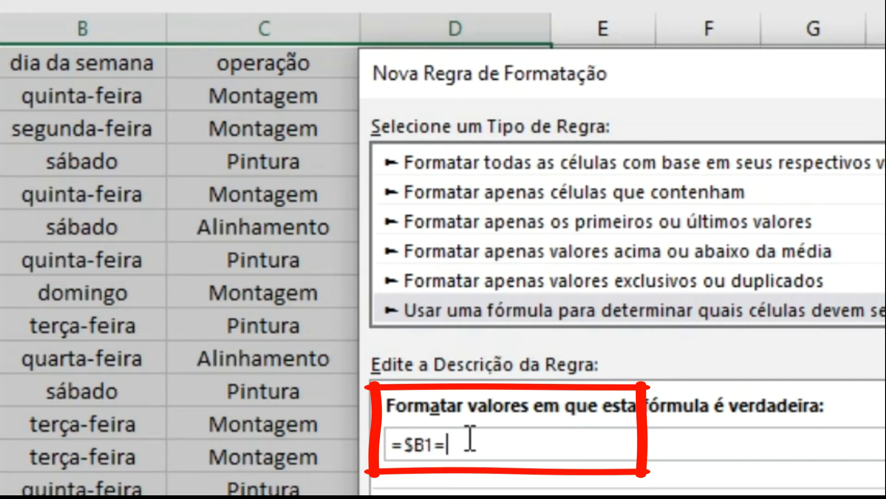
type("\"")
type("sábado\"")
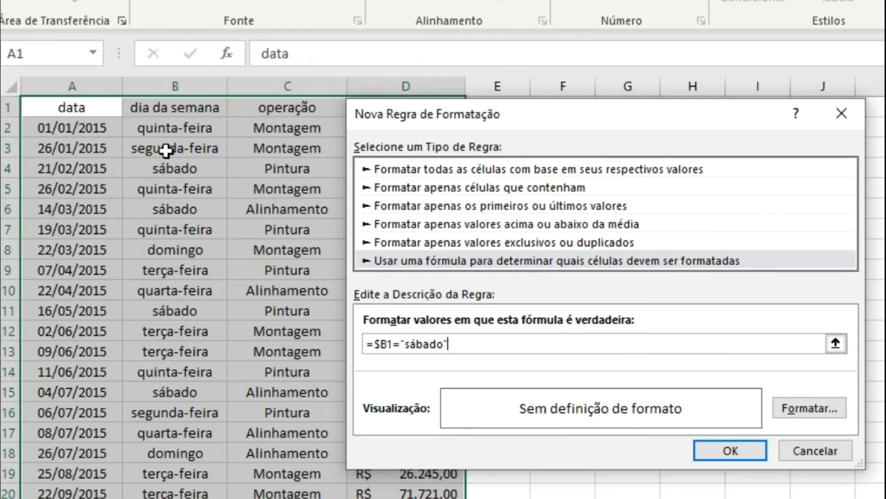
Step: Give the sábado rule a black fill and black font colour, and apply it to the table
left_click(802, 405)
left_click(555, 1)
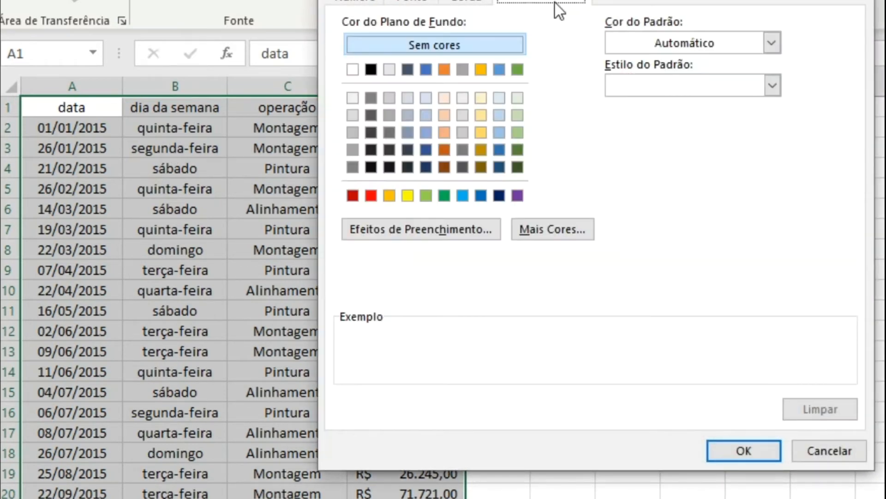
left_click(371, 70)
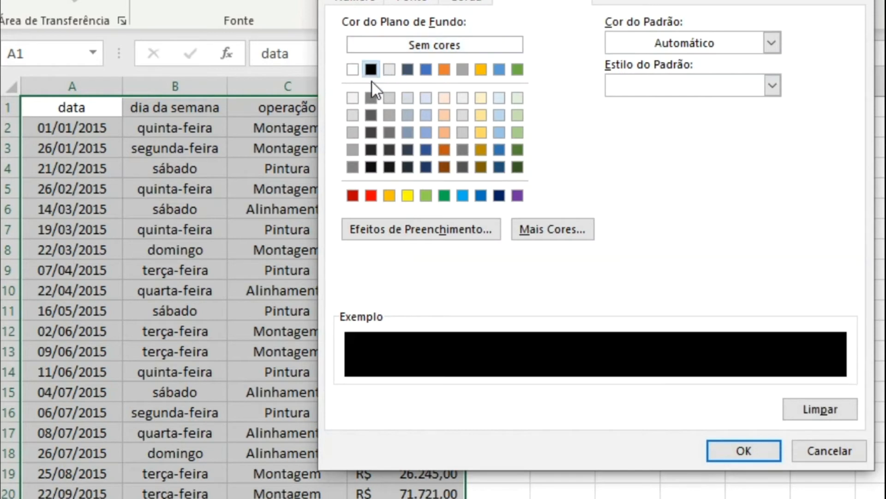
left_click(408, 3)
left_click(704, 168)
left_click(705, 168)
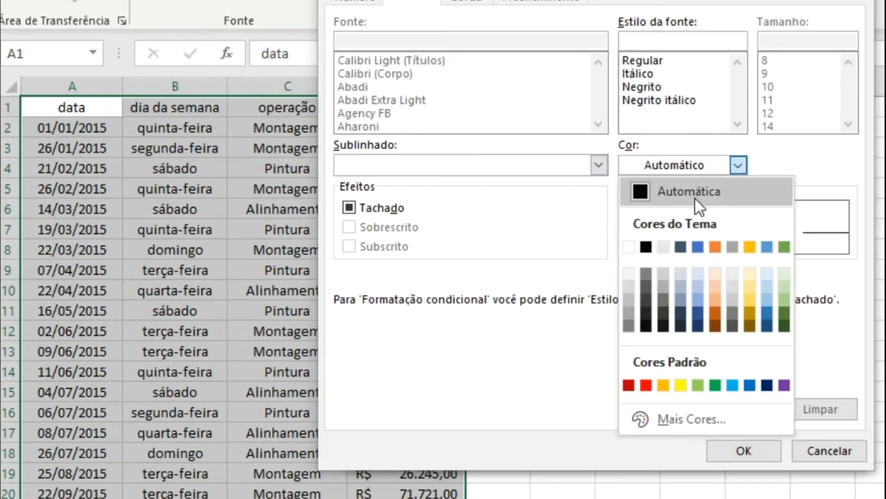
left_click(645, 249)
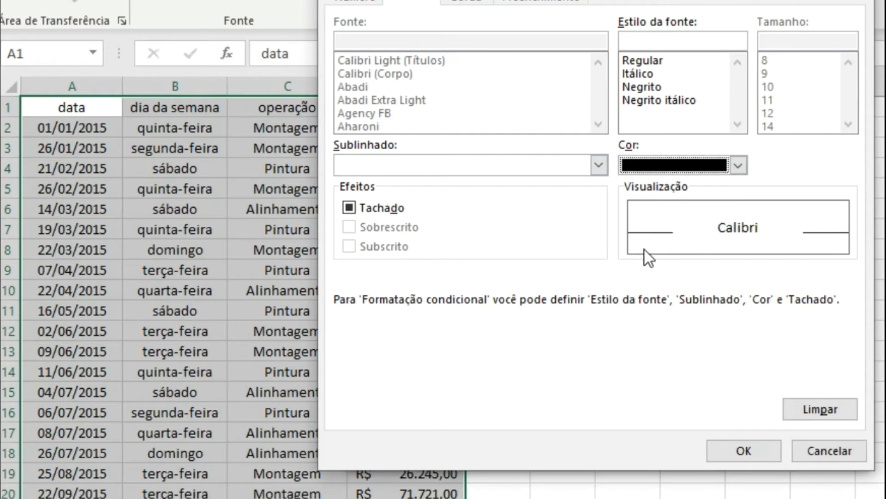
left_click(726, 446)
left_click(723, 454)
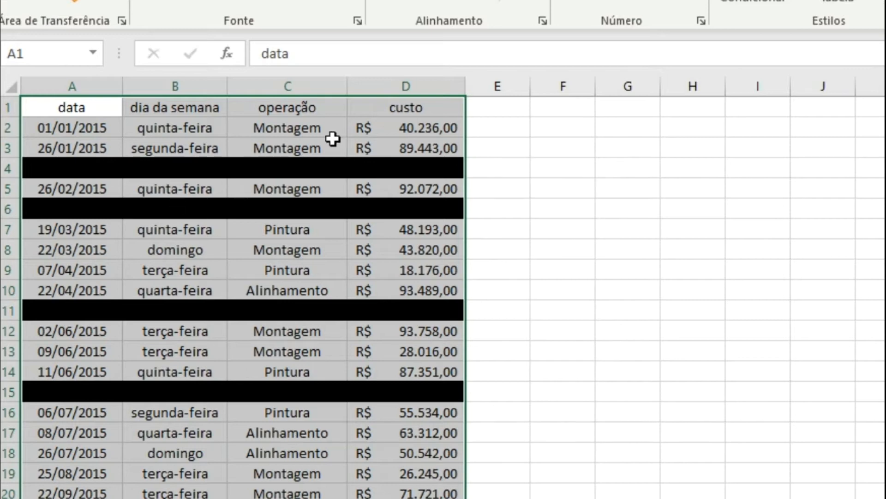
Step: Select the whole table from A1 again and create another conditional formatting rule that uses a formula to determine the cells
left_click(598, 109)
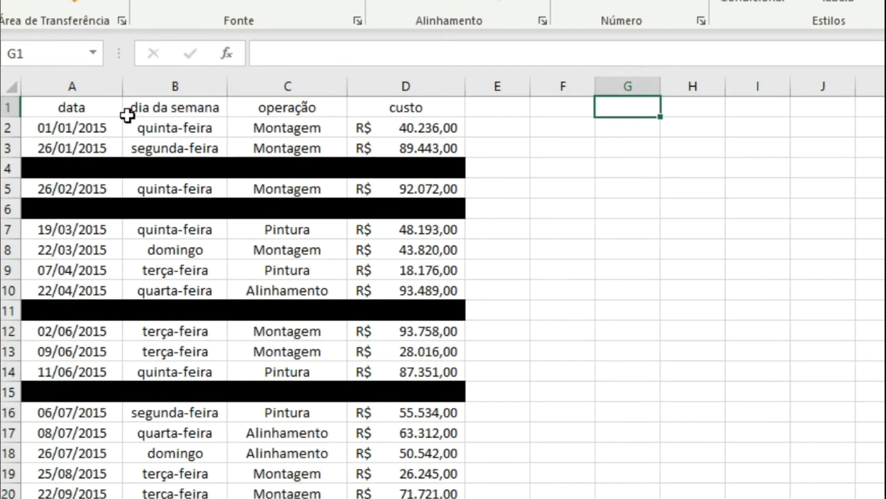
left_click(97, 115)
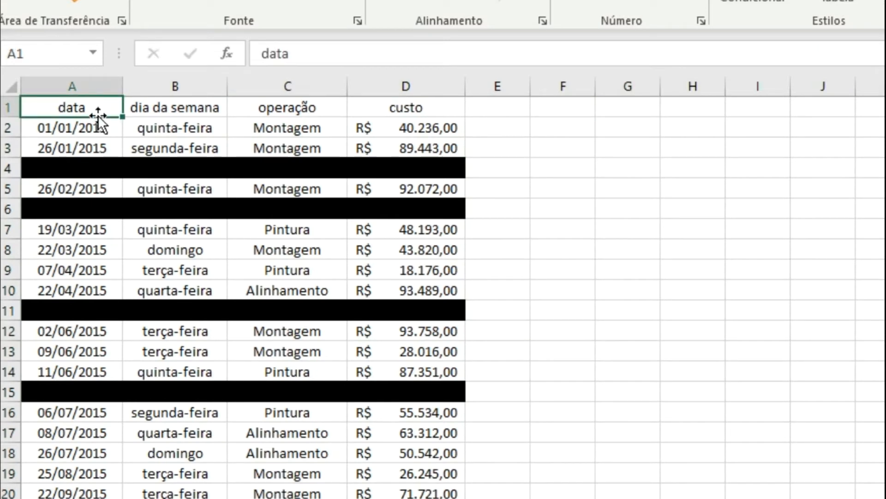
key("ctrl+q")
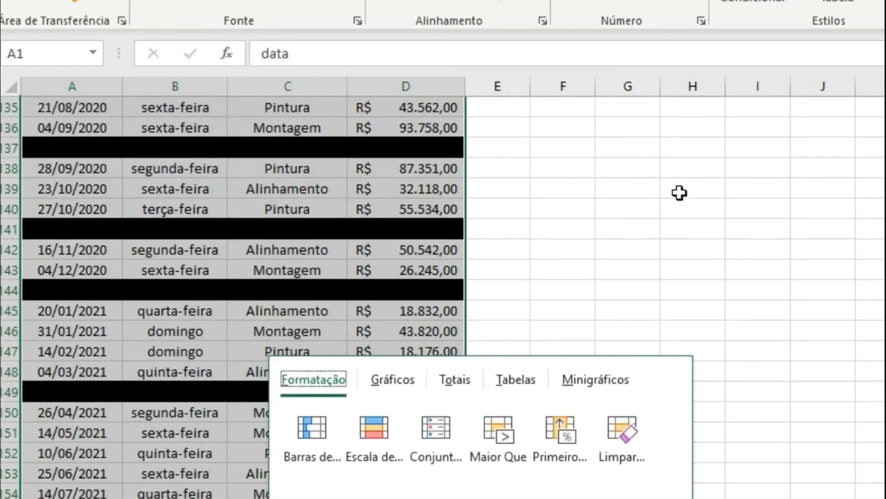
scroll(444, 296, "up", 20)
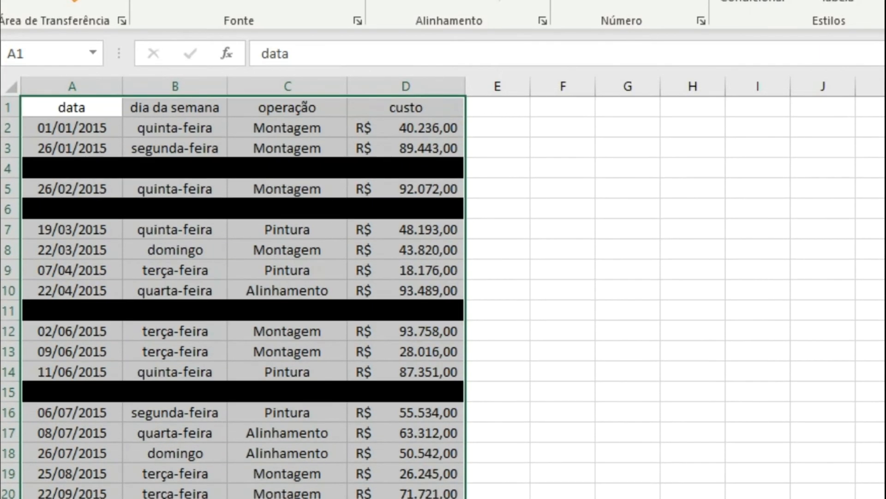
left_click(792, 7)
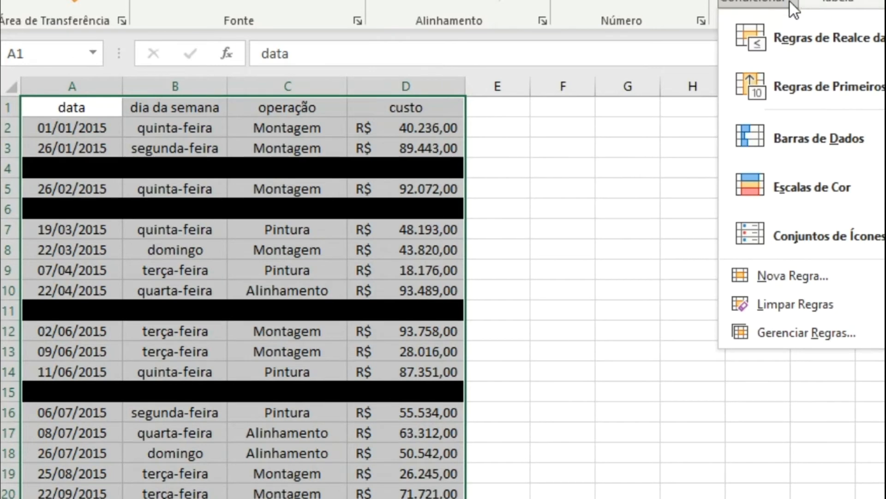
left_click(785, 275)
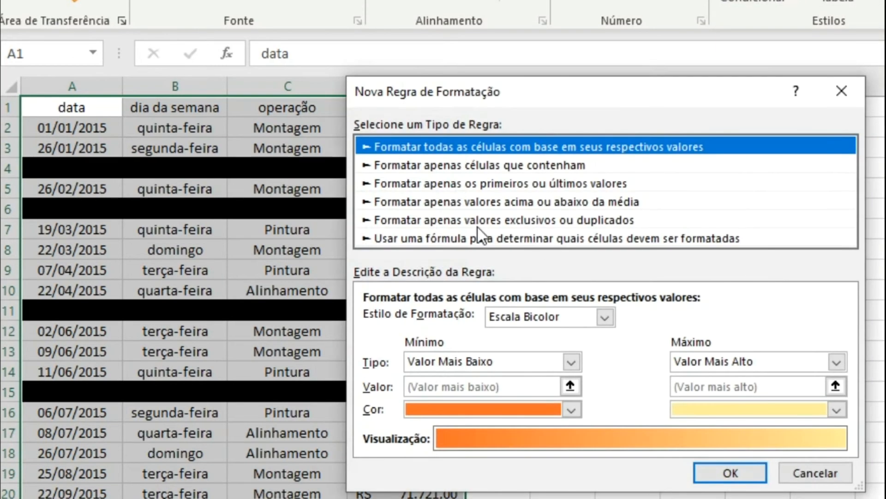
left_click(399, 241)
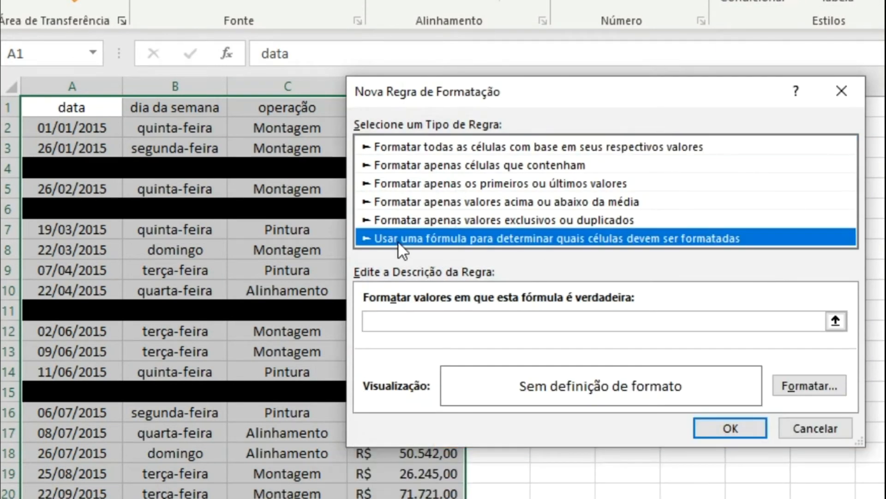
Step: Enter =$B1="domingo" as the new rule's formula, keeping only the column of the weekday reference absolute
left_click(548, 322)
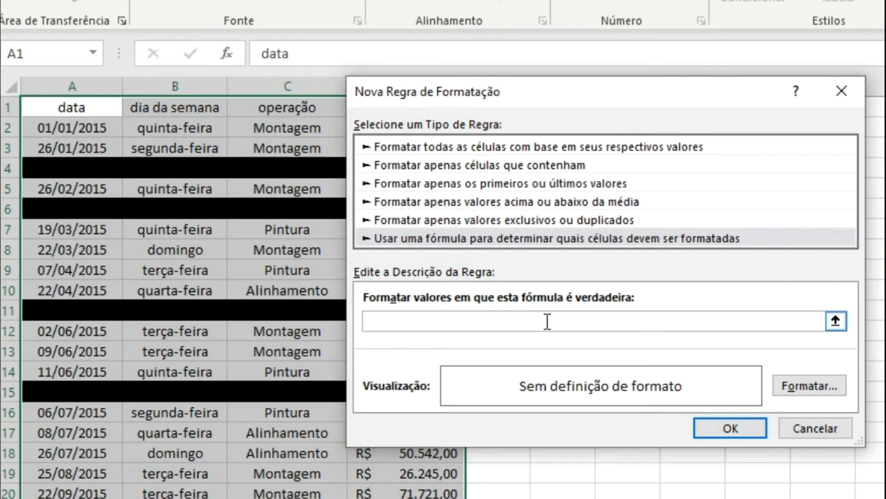
type("=")
left_click(187, 109)
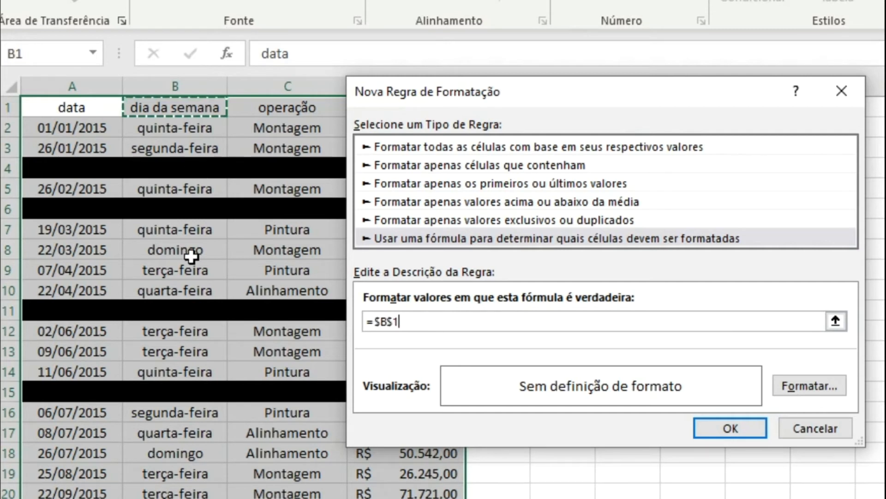
left_click(392, 326)
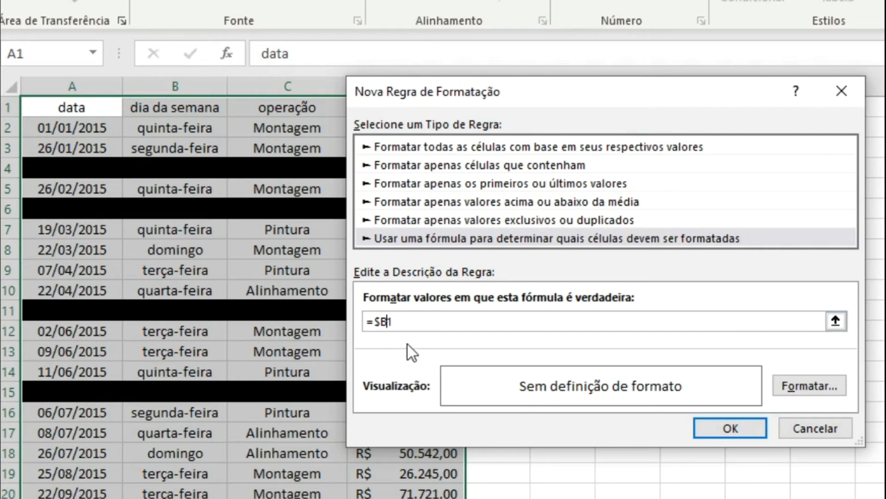
left_click(435, 317)
type("=\"domingo")
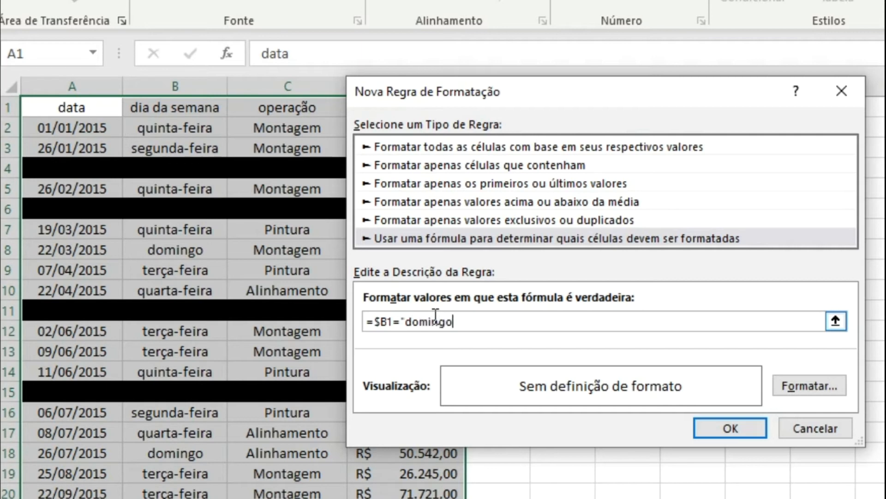
type("\"")
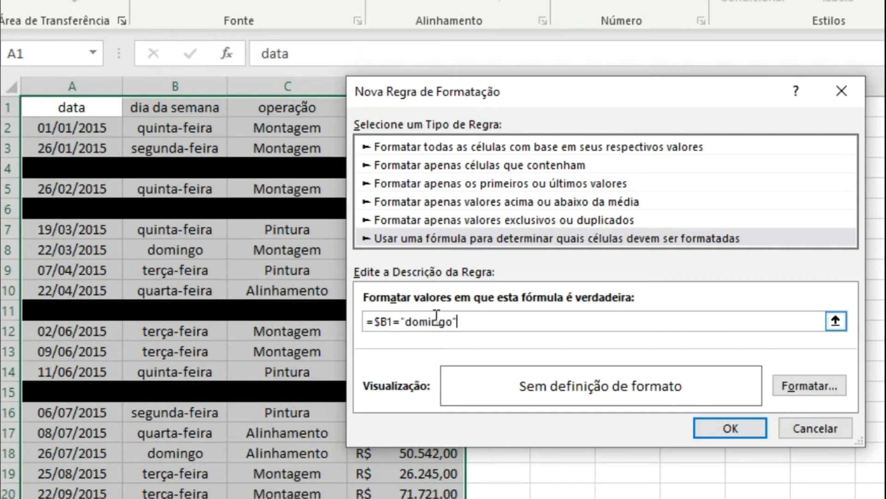
Step: Give the domingo rule a white fill and white font colour, and apply it to the table
left_click(837, 385)
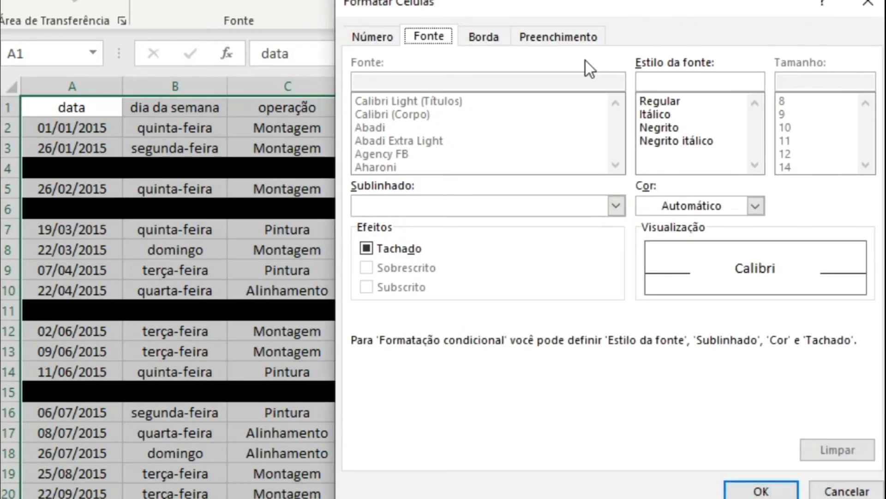
left_click(567, 39)
left_click(374, 112)
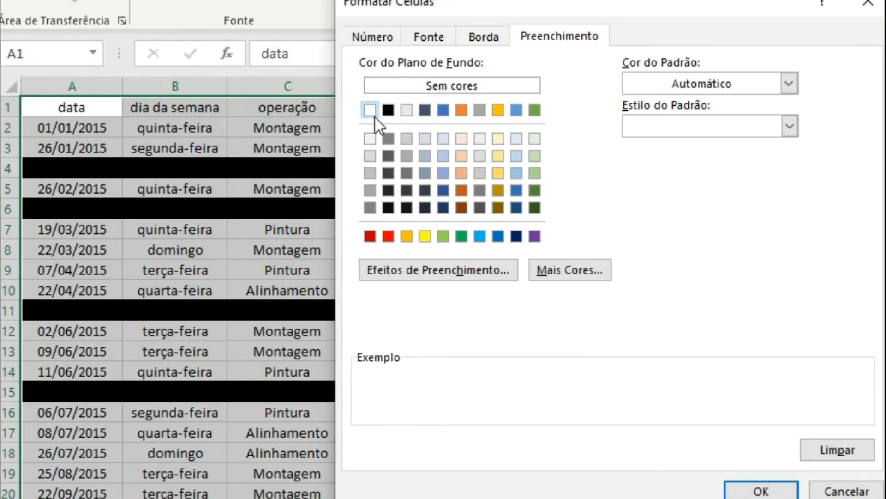
left_click(427, 40)
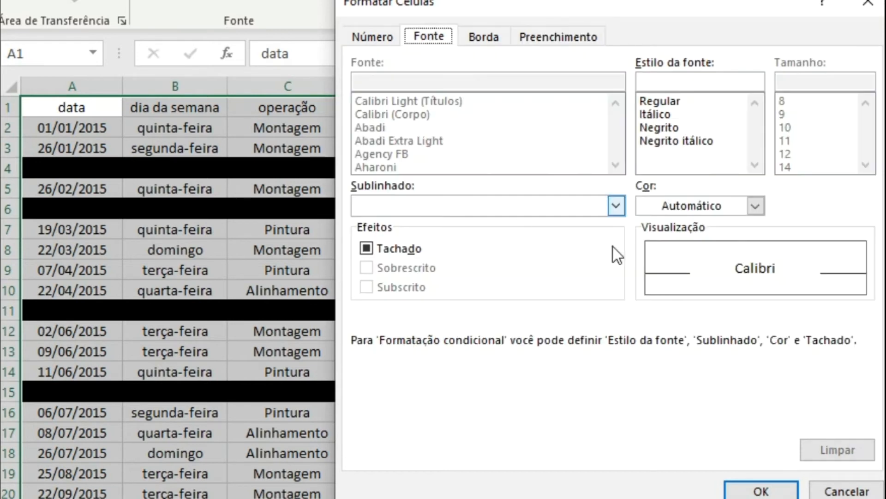
left_click(754, 206)
left_click(646, 287)
left_click(761, 491)
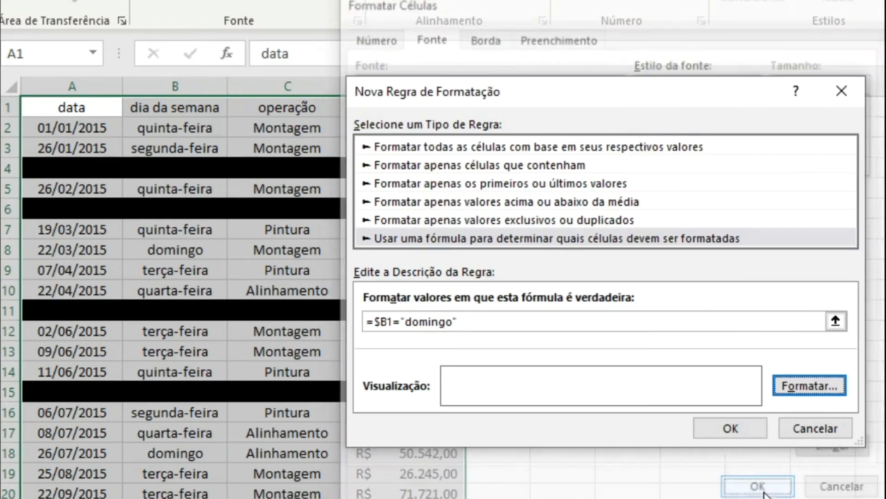
left_click(745, 437)
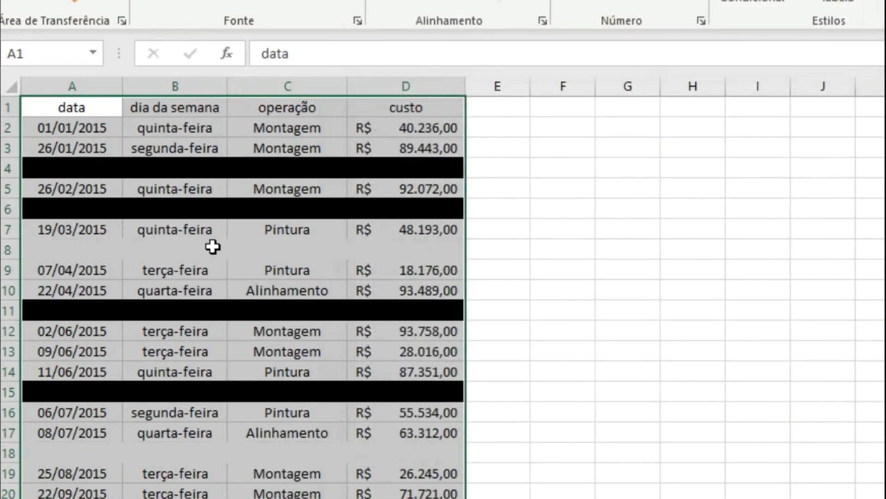
Step: Inspect the domingo row A8:D8 and recalculate the sheet to generate new random dates
left_click(212, 247)
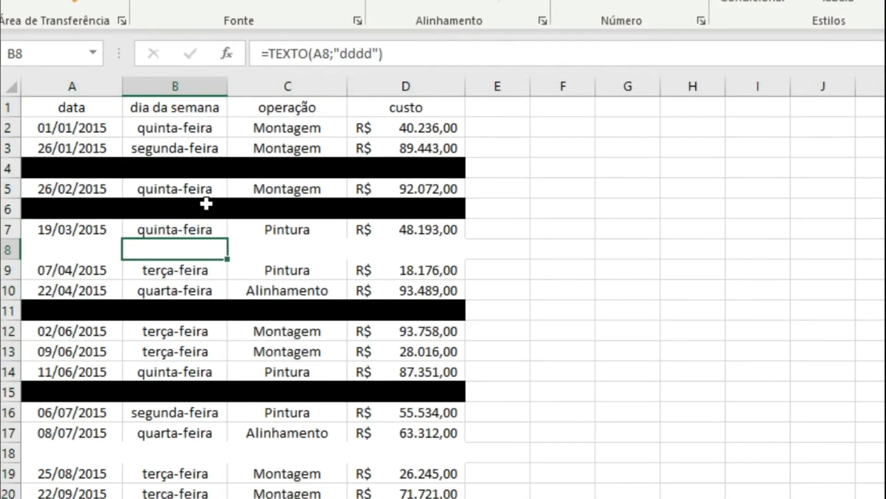
left_click_drag(54, 241, 404, 255)
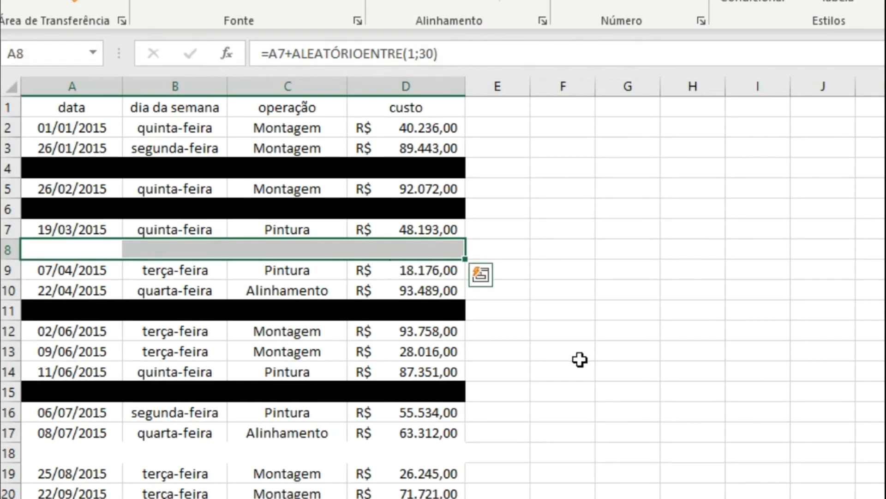
left_click(553, 262)
key("F9")
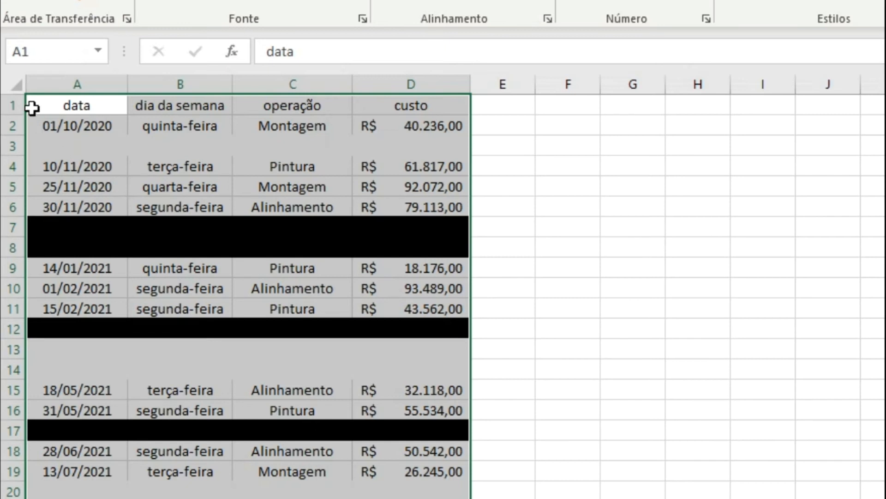
Step: Select the entire sheet and turn off the Bloqueadas protection attribute for all of its cells
left_click(20, 87)
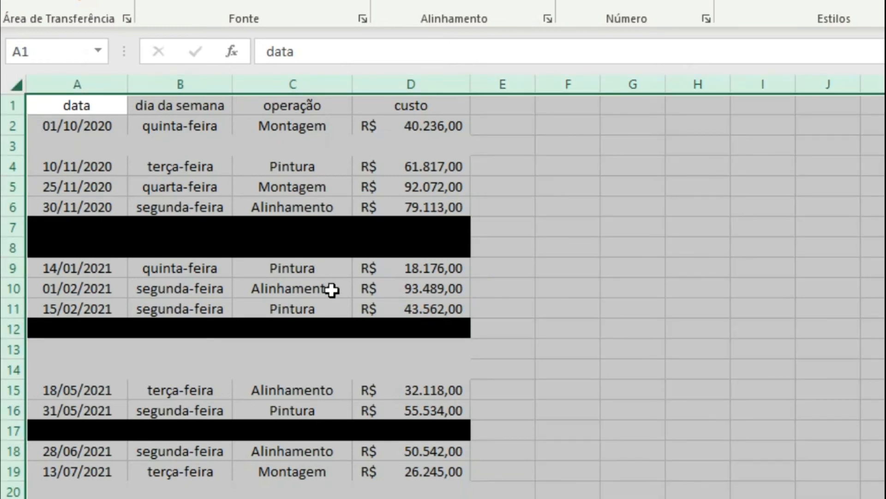
right_click(259, 177)
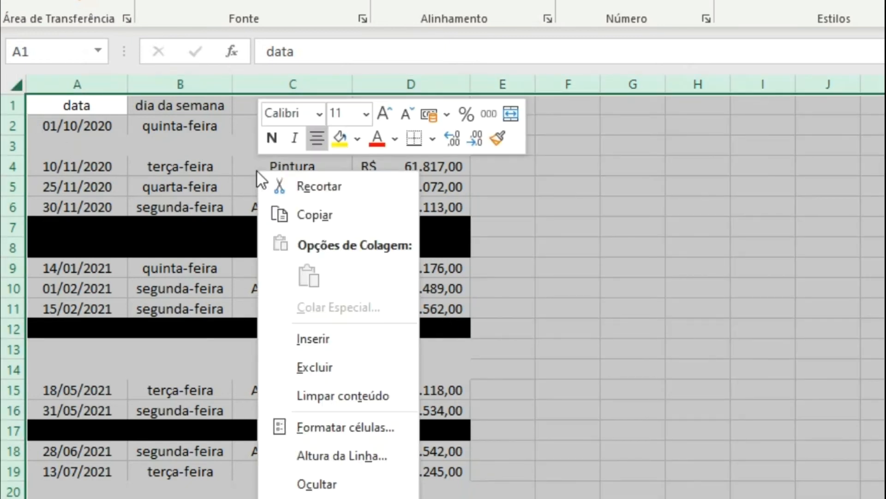
left_click(355, 428)
left_click(155, 184)
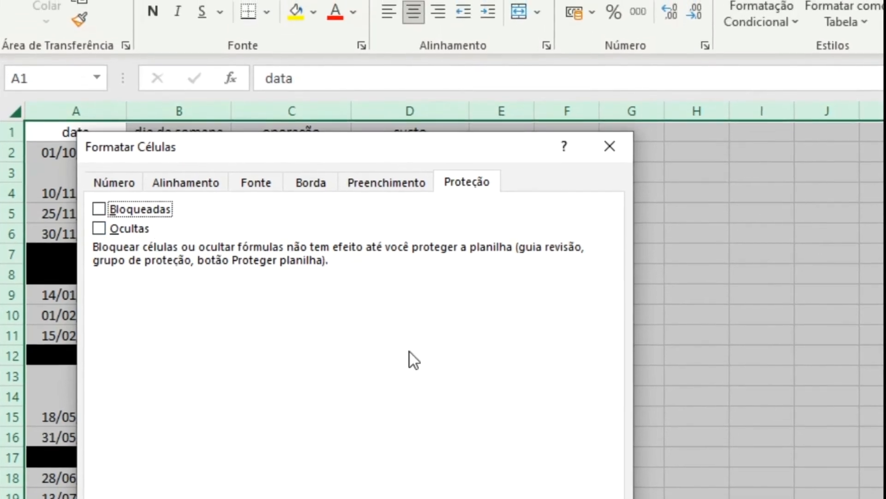
key("Return")
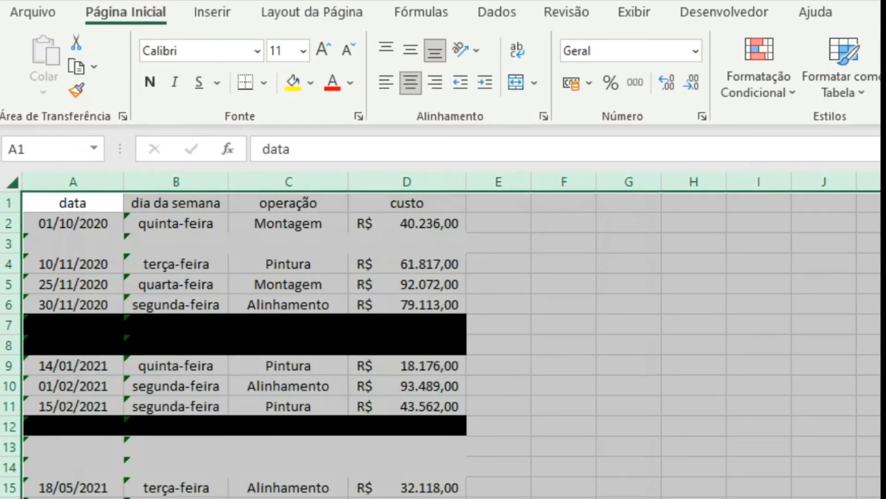
Step: Select only the table from A1 to its last cell and turn on the Bloqueadas protection attribute for it
left_click(59, 206)
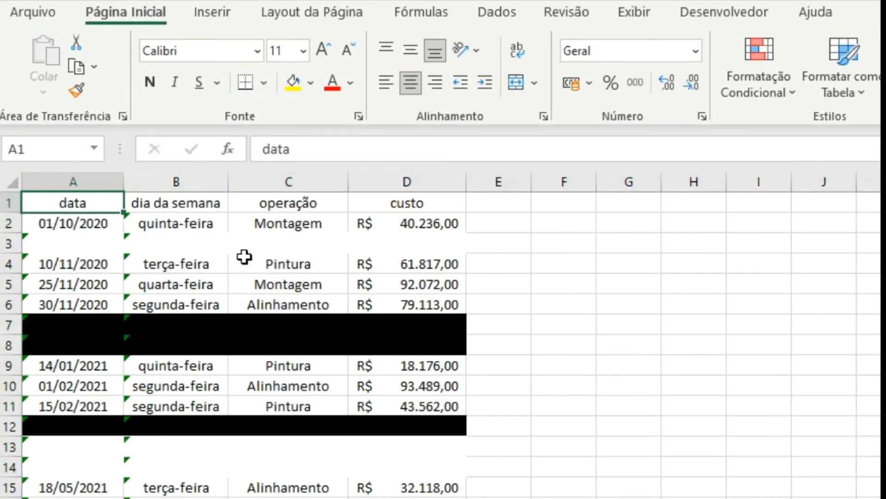
key("ctrl+shift+End")
scroll(245, 256, "up", 20)
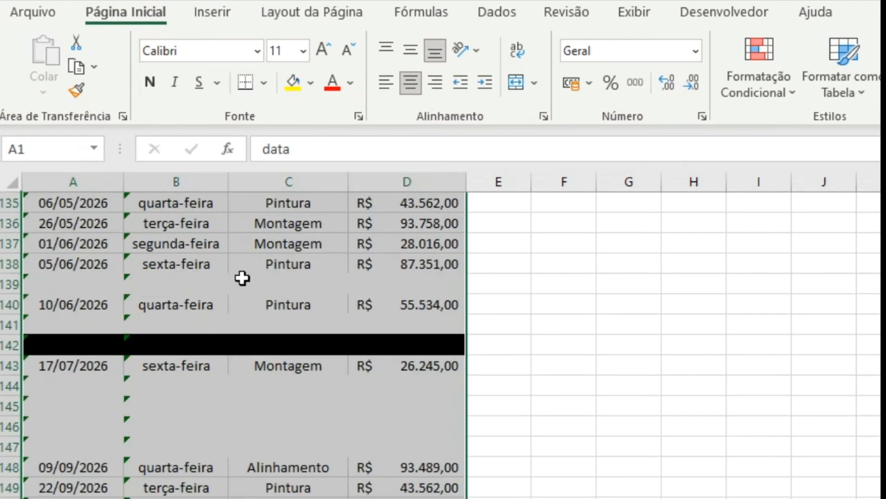
scroll(239, 285, "up", 13)
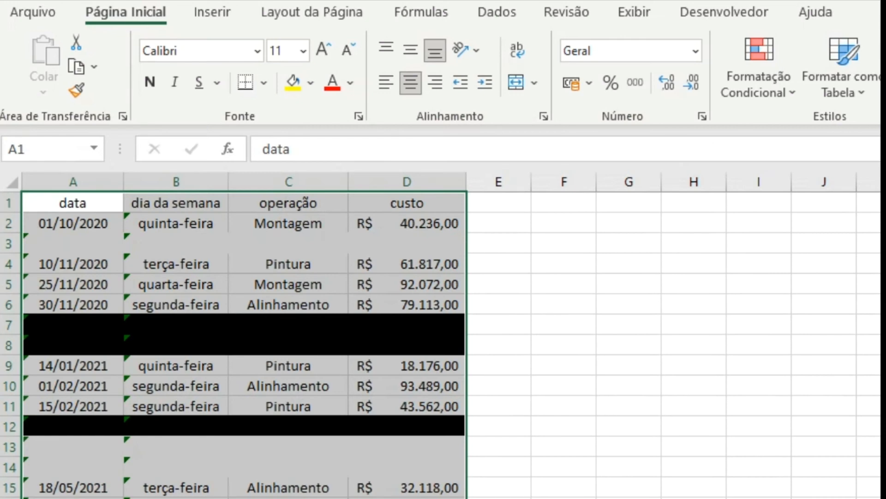
right_click(189, 280)
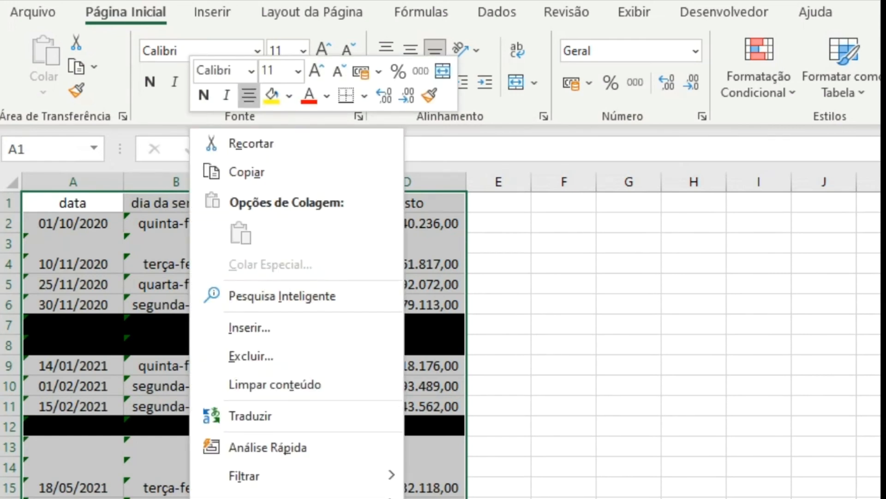
left_click(259, 498)
left_click(66, 280)
left_click(471, 498)
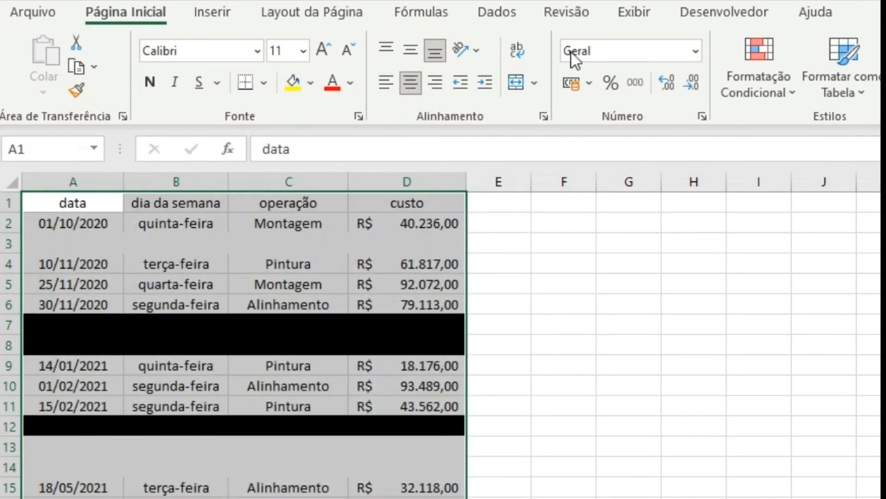
Step: Protect the sheet without a password, allowing users to select both locked and unlocked cells
left_click(571, 17)
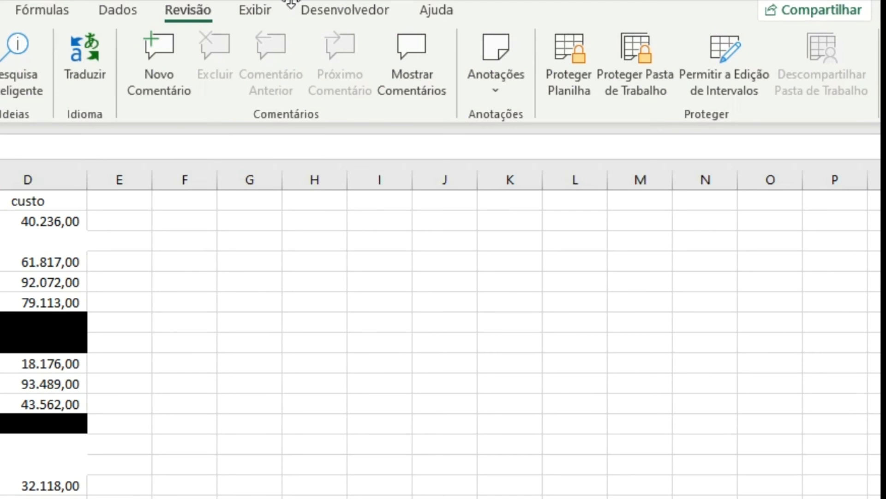
left_click(576, 78)
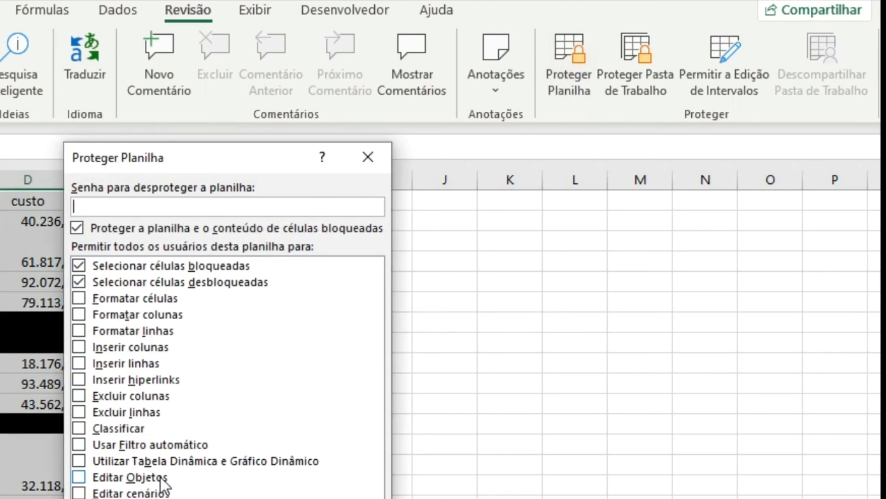
key("Return")
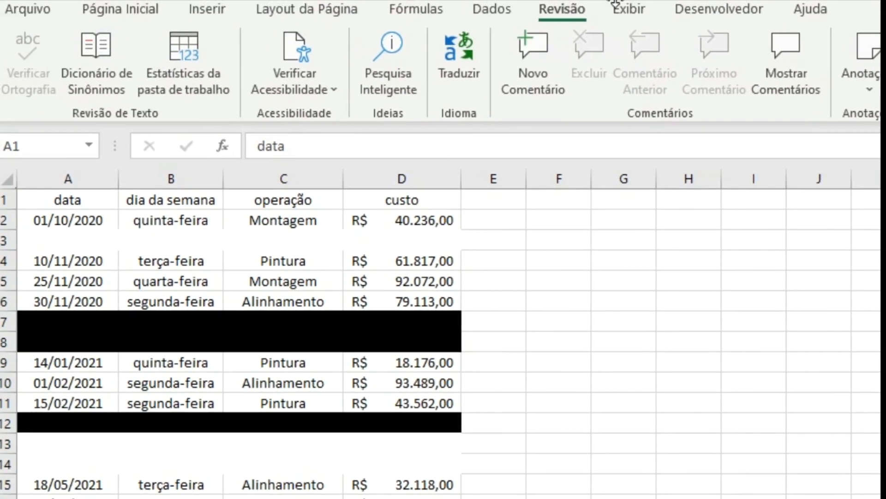
Step: Test the protection by trying to edit date cell A2 and the blacked-out cell A7
key("ctrl+a")
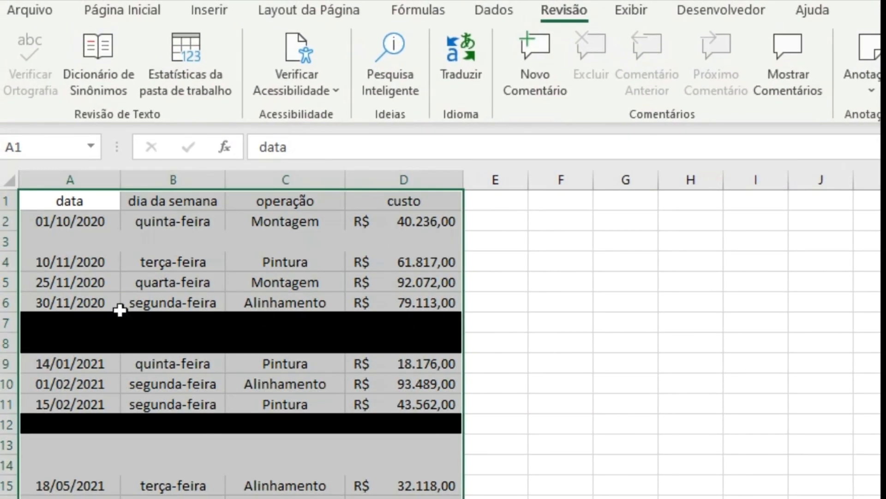
left_click(69, 221)
double_click(70, 222)
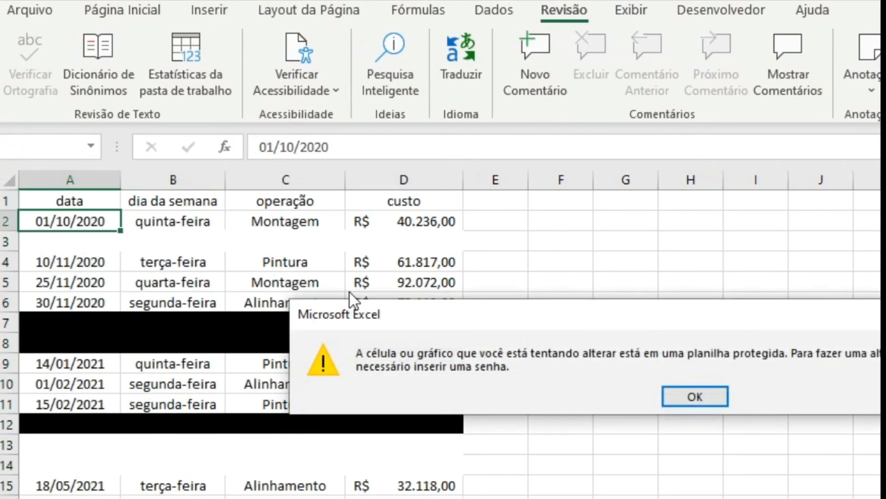
key("Return")
double_click(78, 325)
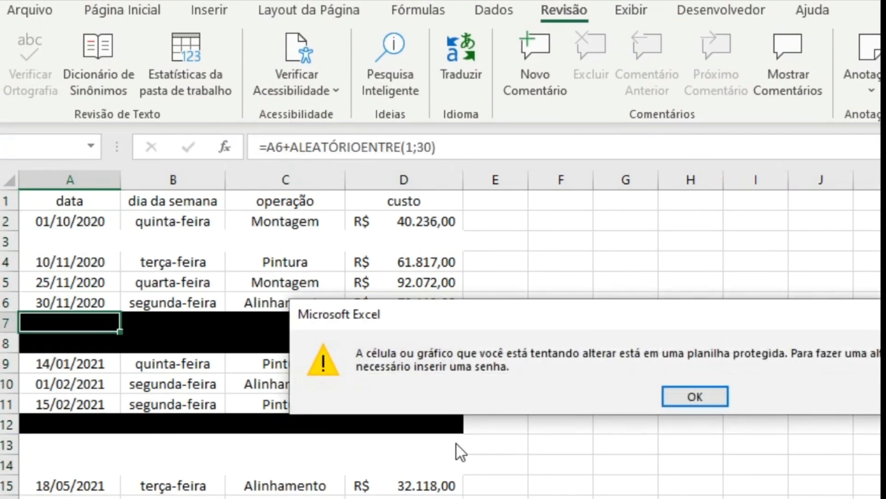
key("Return")
Step: Select individual cells in blacked-out rows 7 and 8, including A8 and C7, to check whether their contents can still be read
key("Up")
left_click(65, 330)
left_click(67, 337)
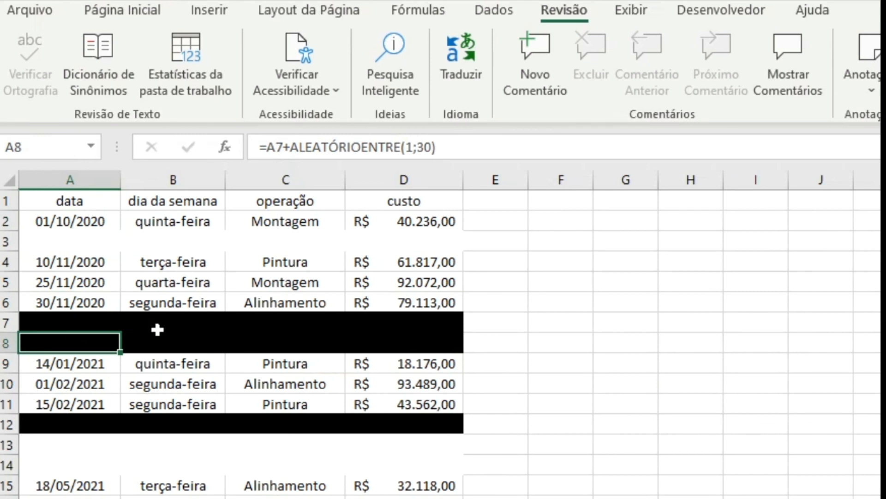
left_click(212, 344)
left_click(269, 336)
left_click(277, 325)
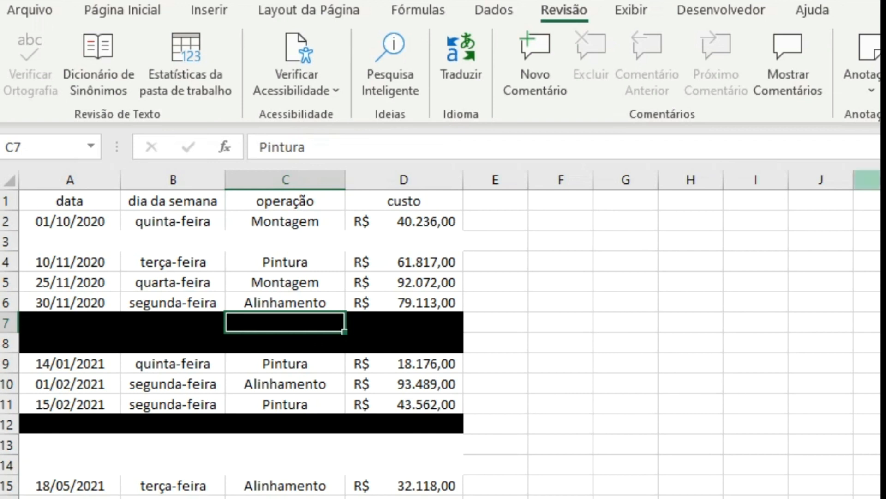
Step: Open the sheet protection settings again for the table's sheet
left_click_drag(627, 168, 481, 187)
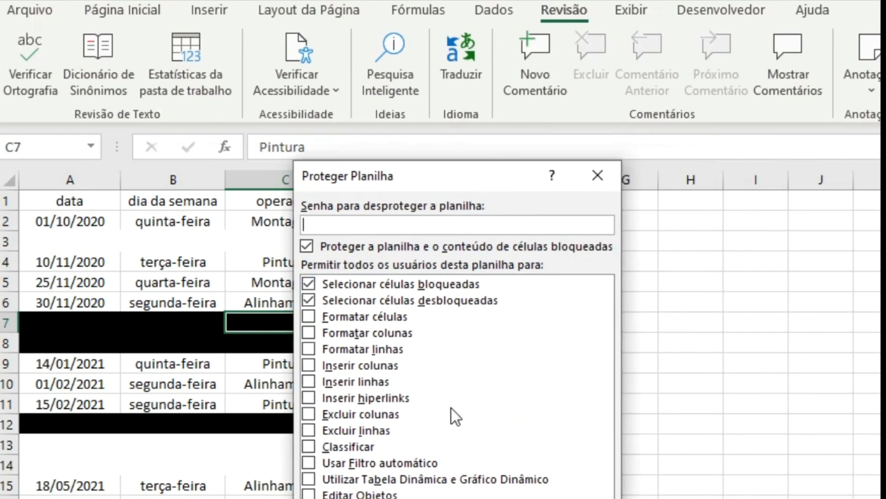